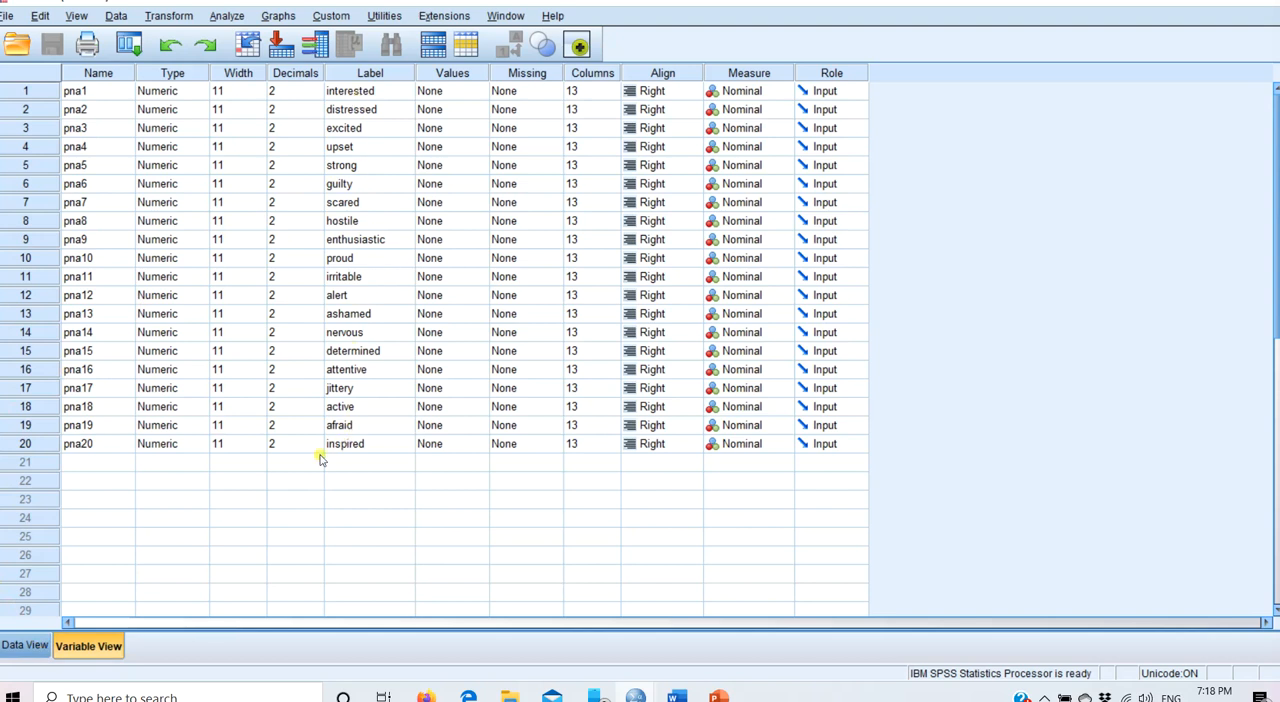
- Show the case data and move to the last variable, pna20, in row 206
click(22, 645)
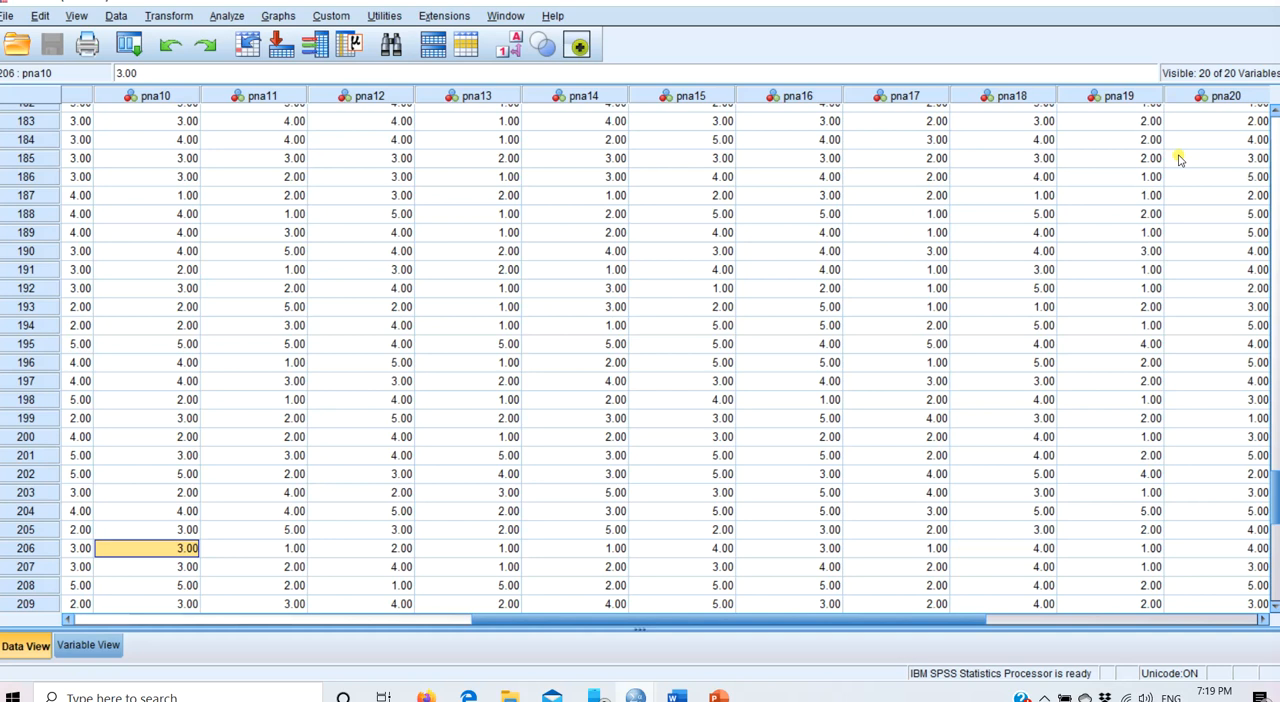
key(End)
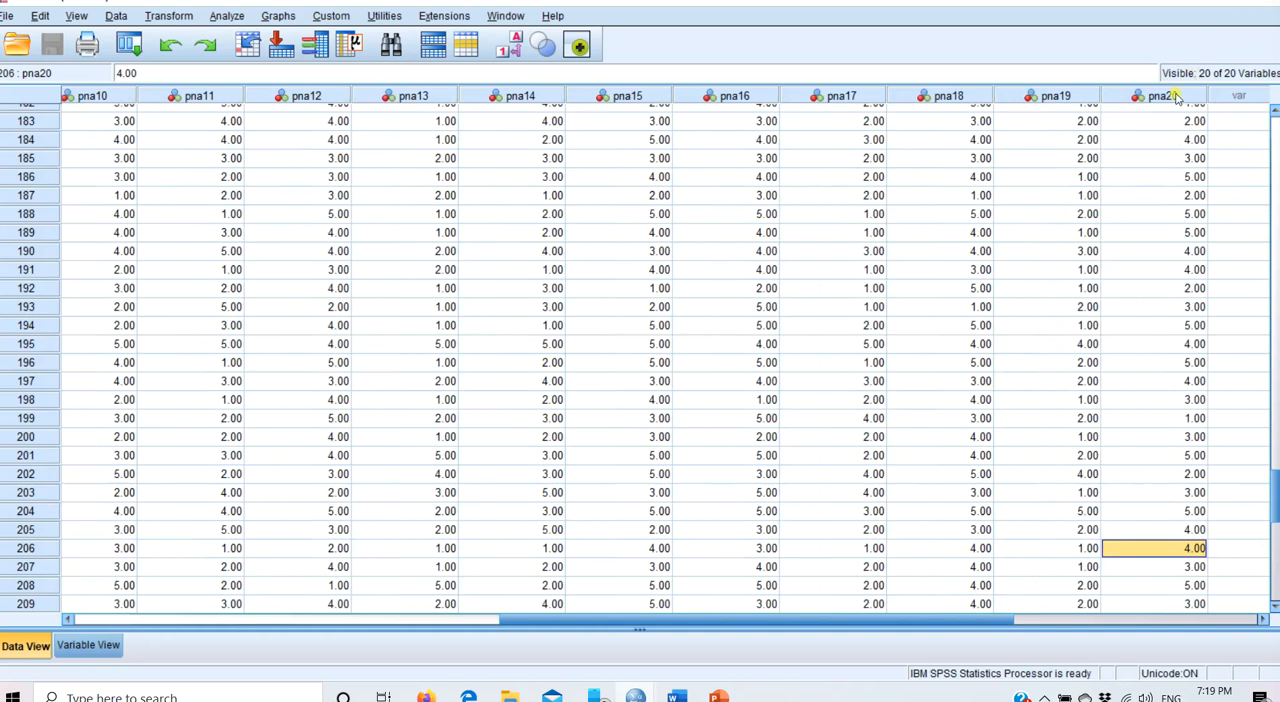
mouse_move(1168, 107)
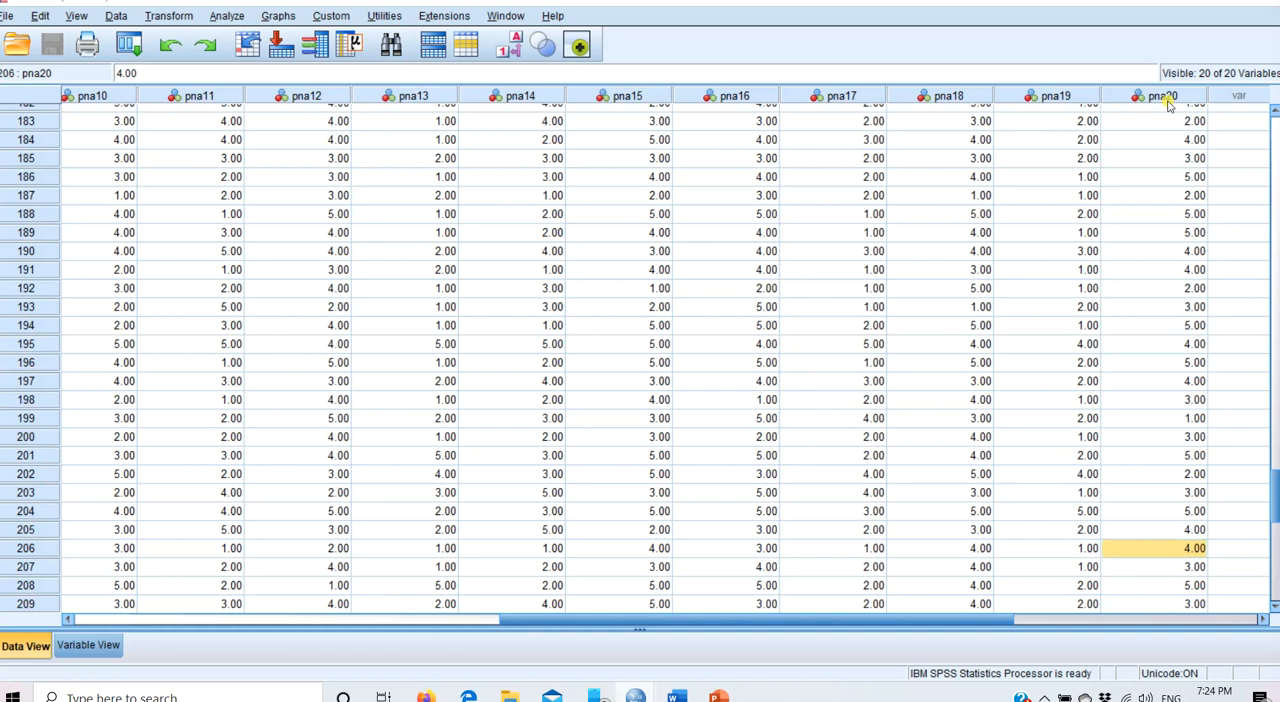
mouse_move(1168, 104)
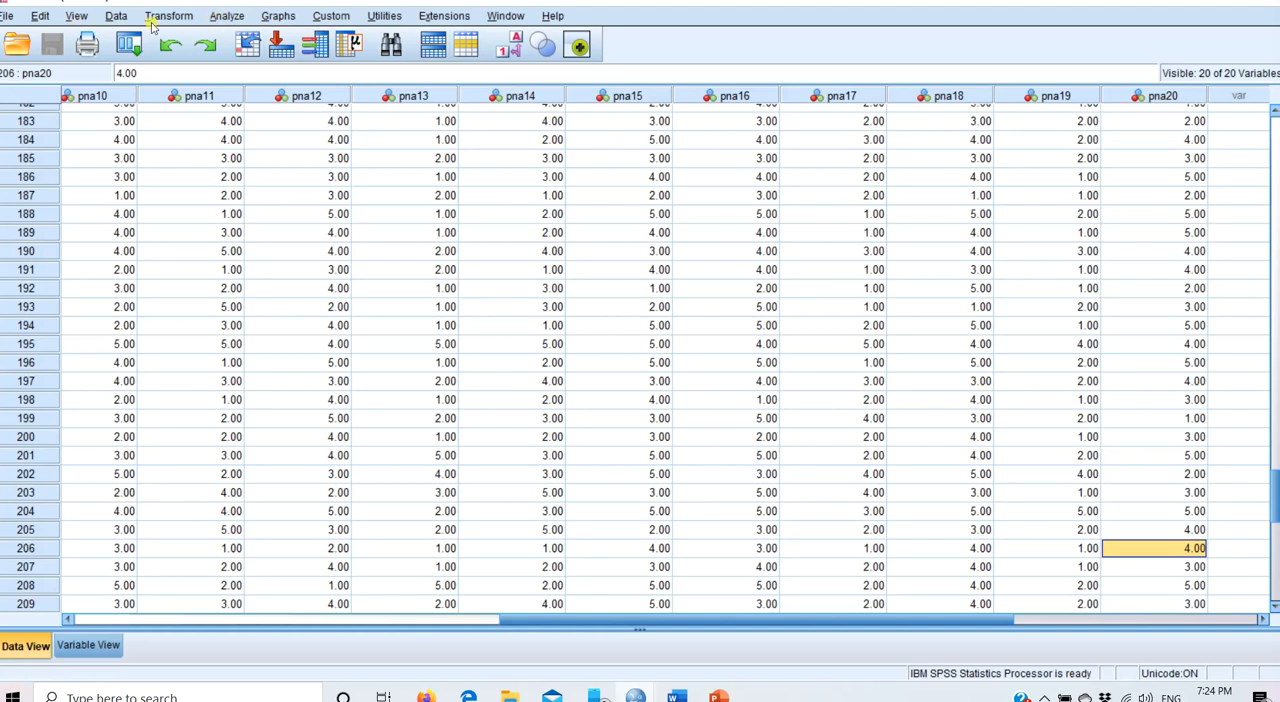
- Open the dimension-reduction Factor Analysis setup and reset all its settings to default
click(228, 17)
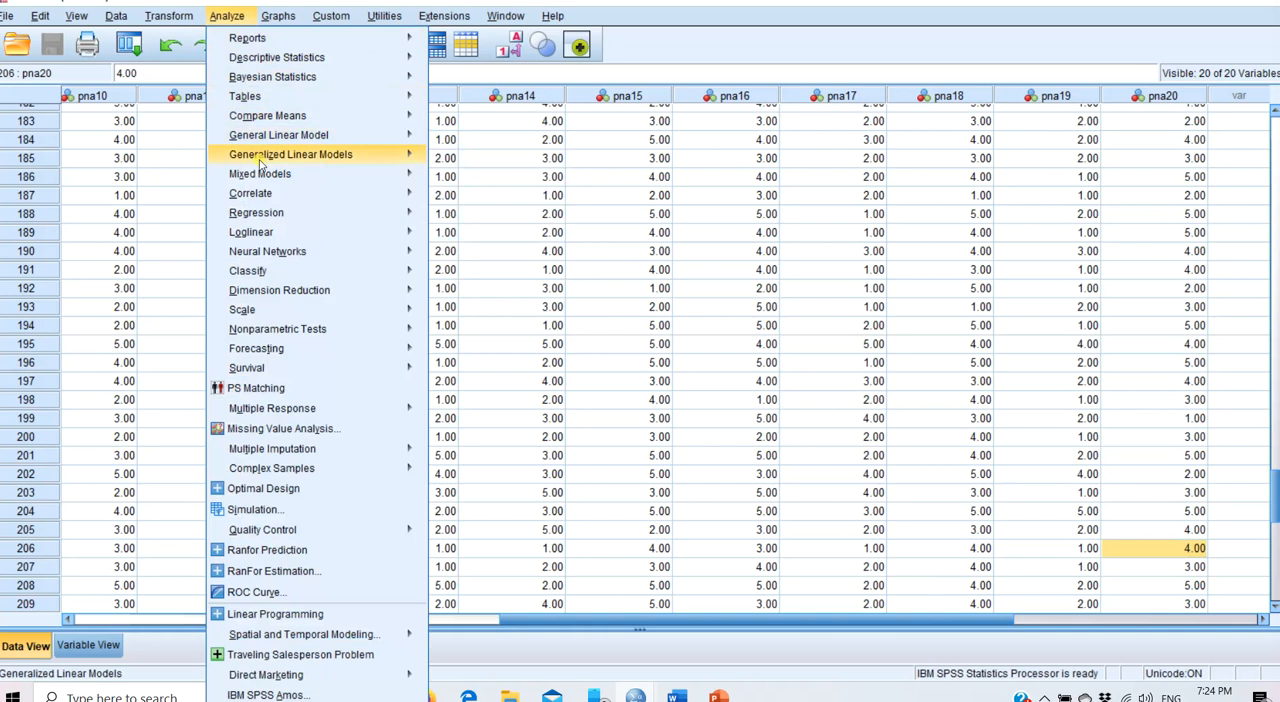
mouse_move(296, 302)
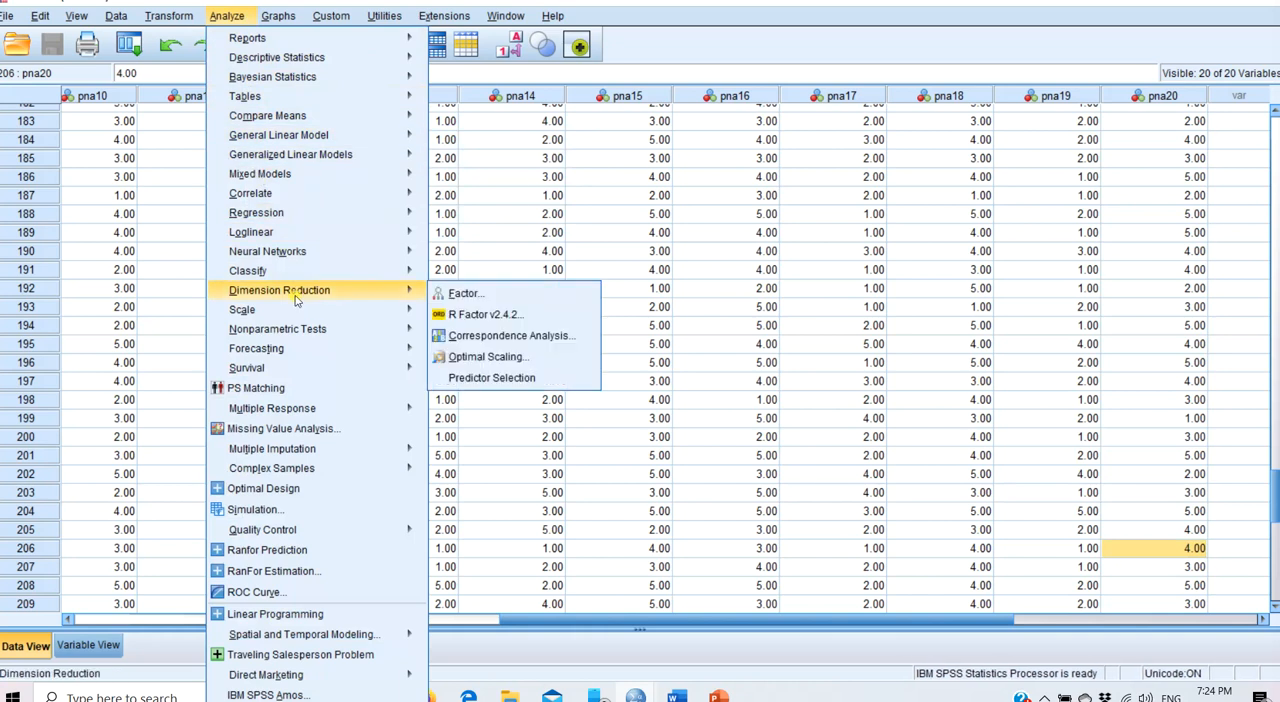
click(456, 296)
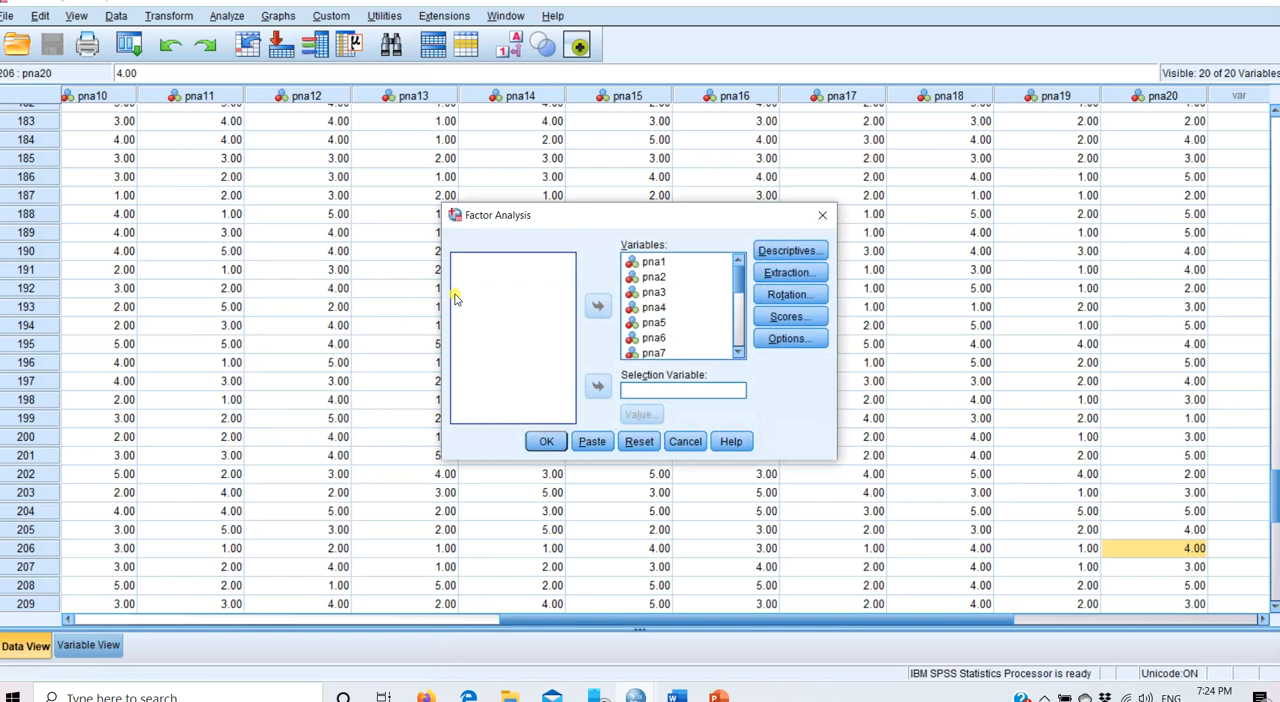
click(640, 442)
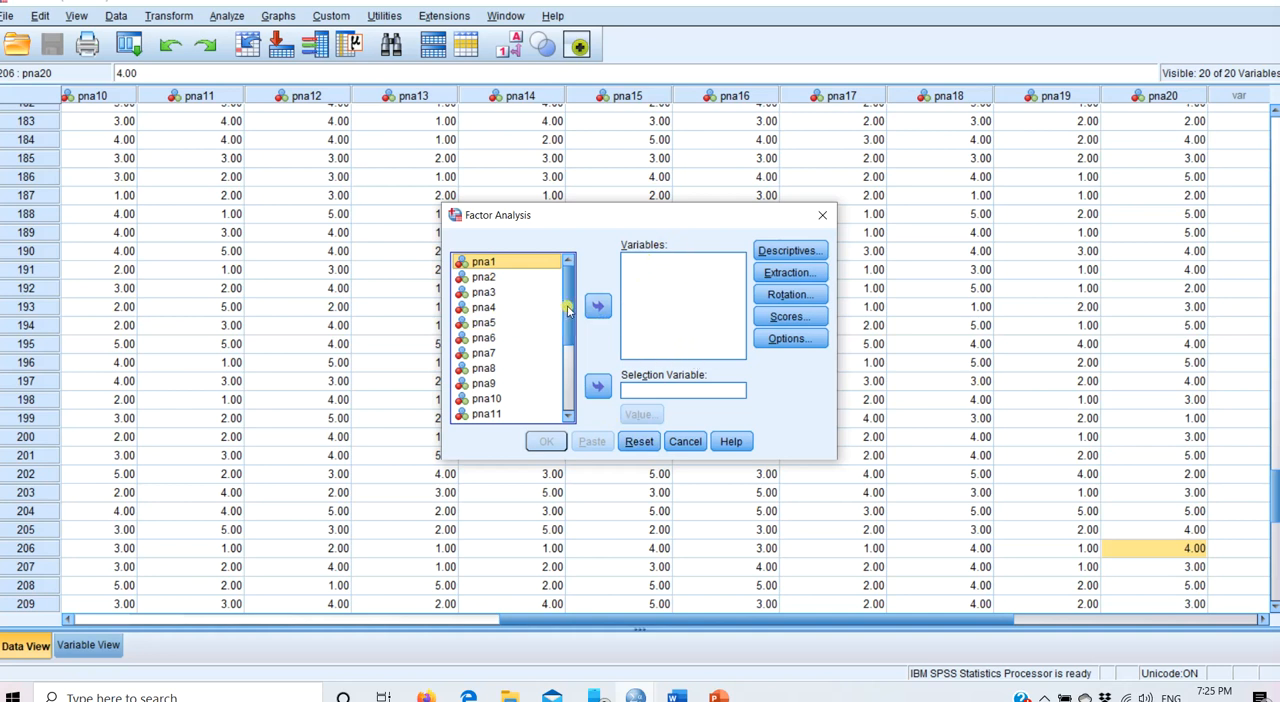
- Add all items from pna1 to pna20 as the variables of the factor analysis
mouse_move(568, 311)
mouse_down()
mouse_move(569, 406)
mouse_move(572, 297)
mouse_up()
drag(572, 300, 567, 443)
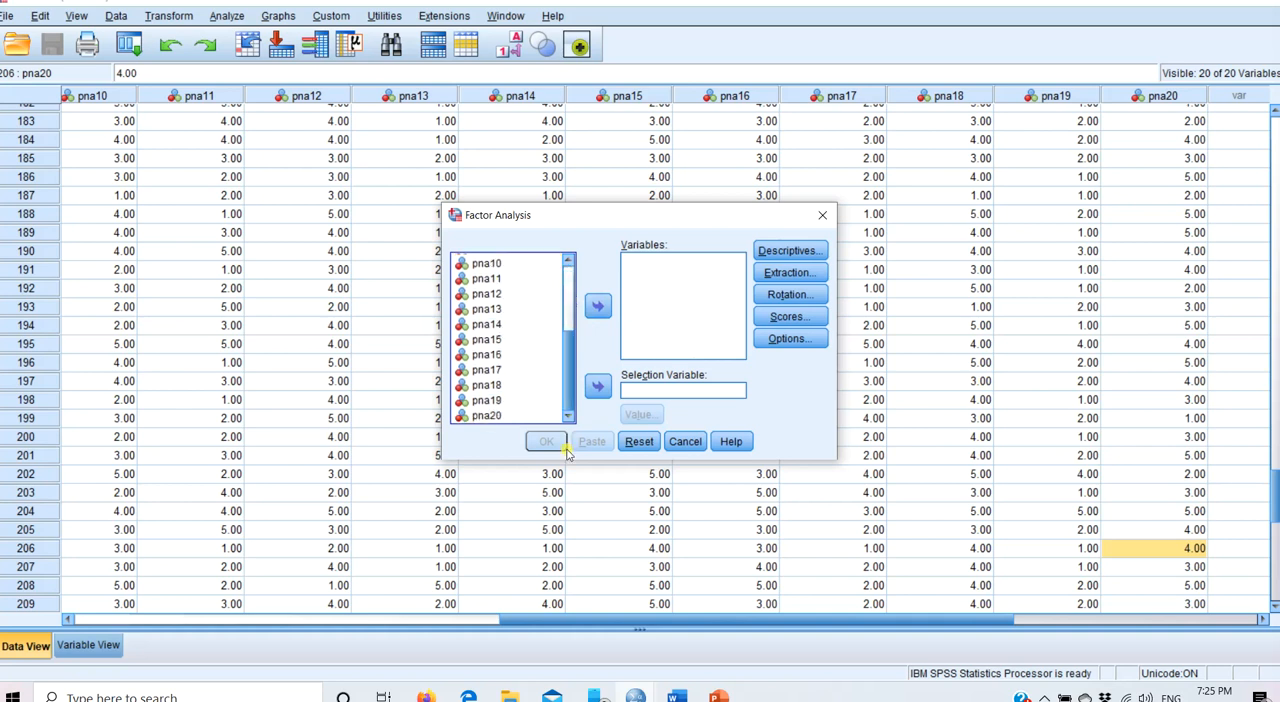
drag(566, 385, 558, 310)
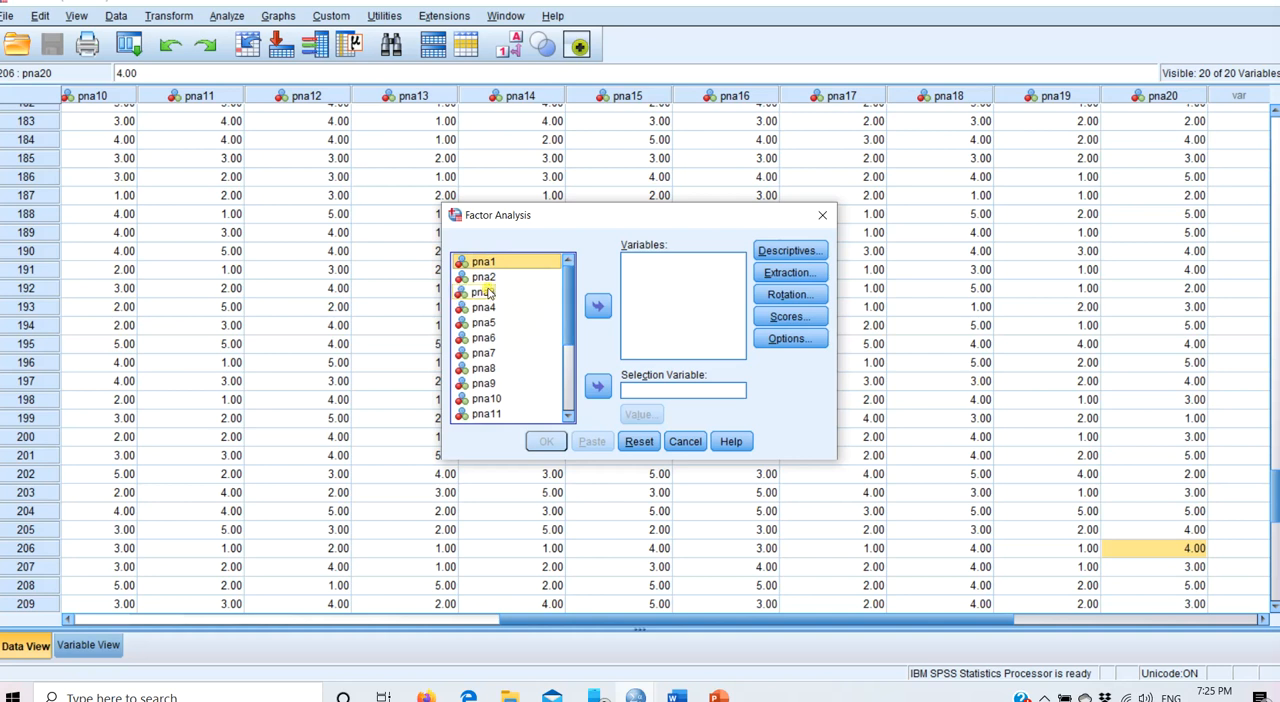
key(ctrl+a)
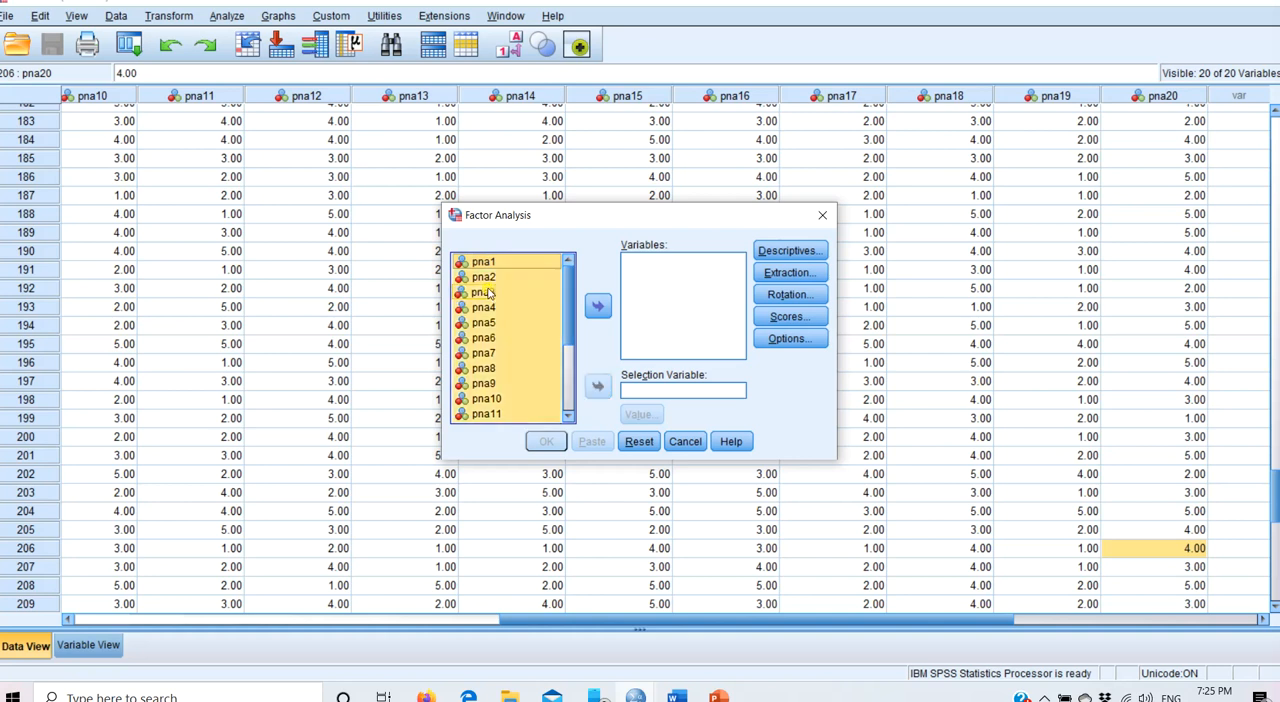
click(597, 308)
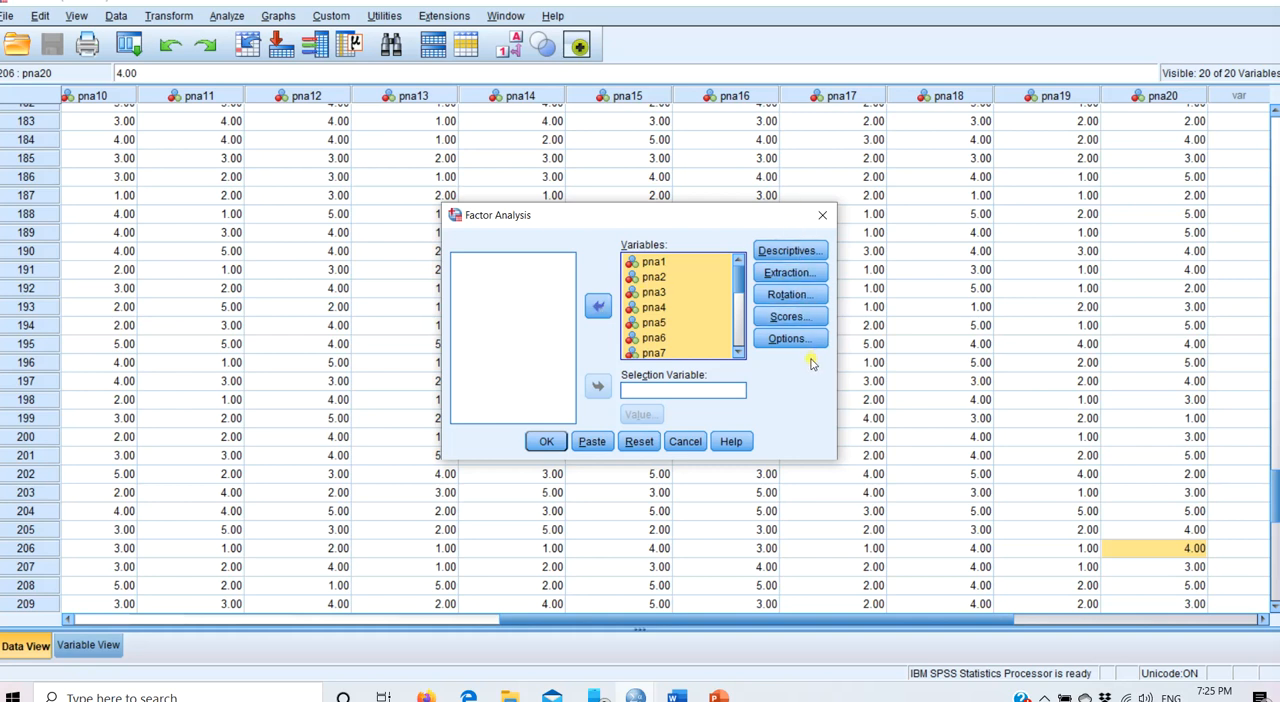
- Request the determinant, KMO and Bartlett's test of sphericity, and anti-image matrices, and run the factor analysis
click(789, 251)
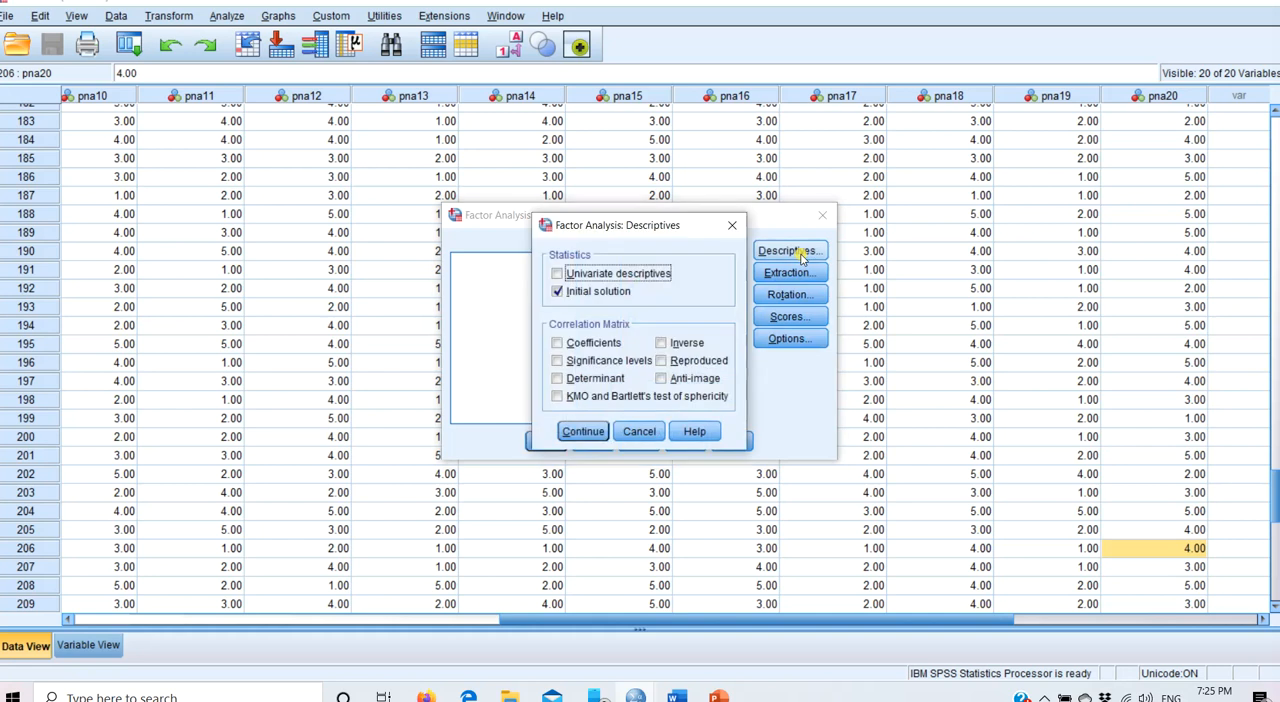
click(558, 380)
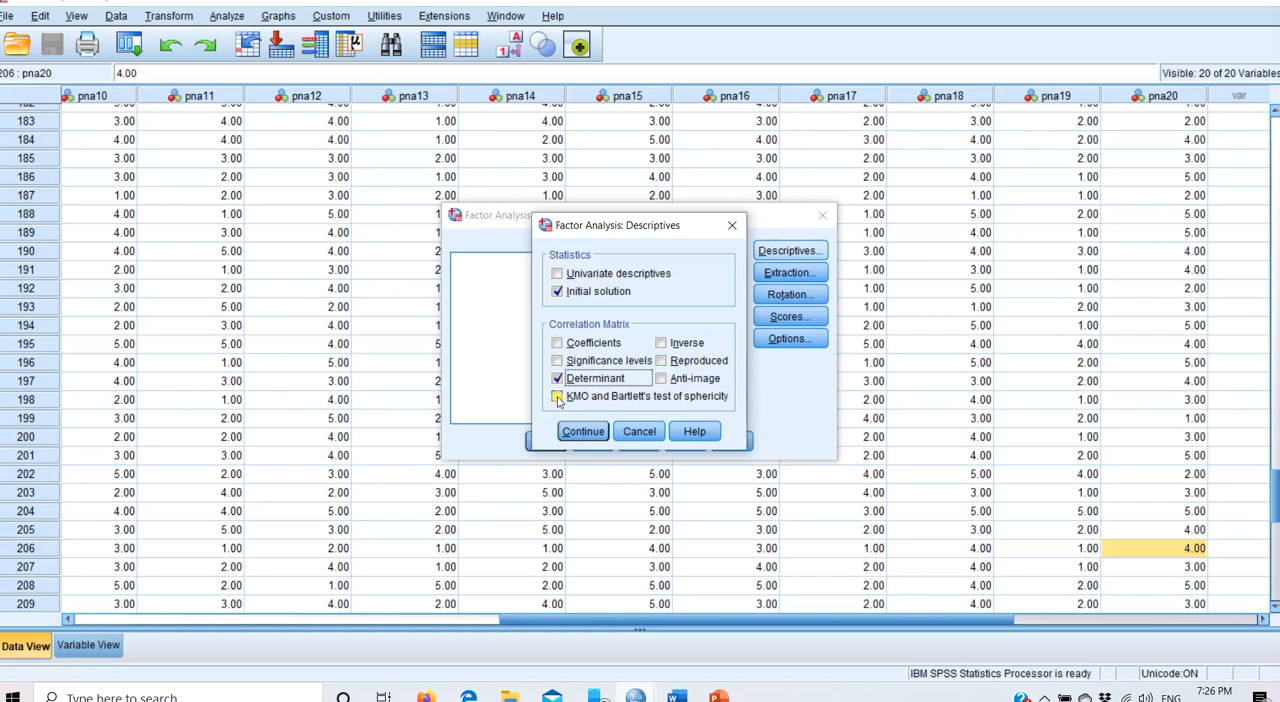
click(558, 398)
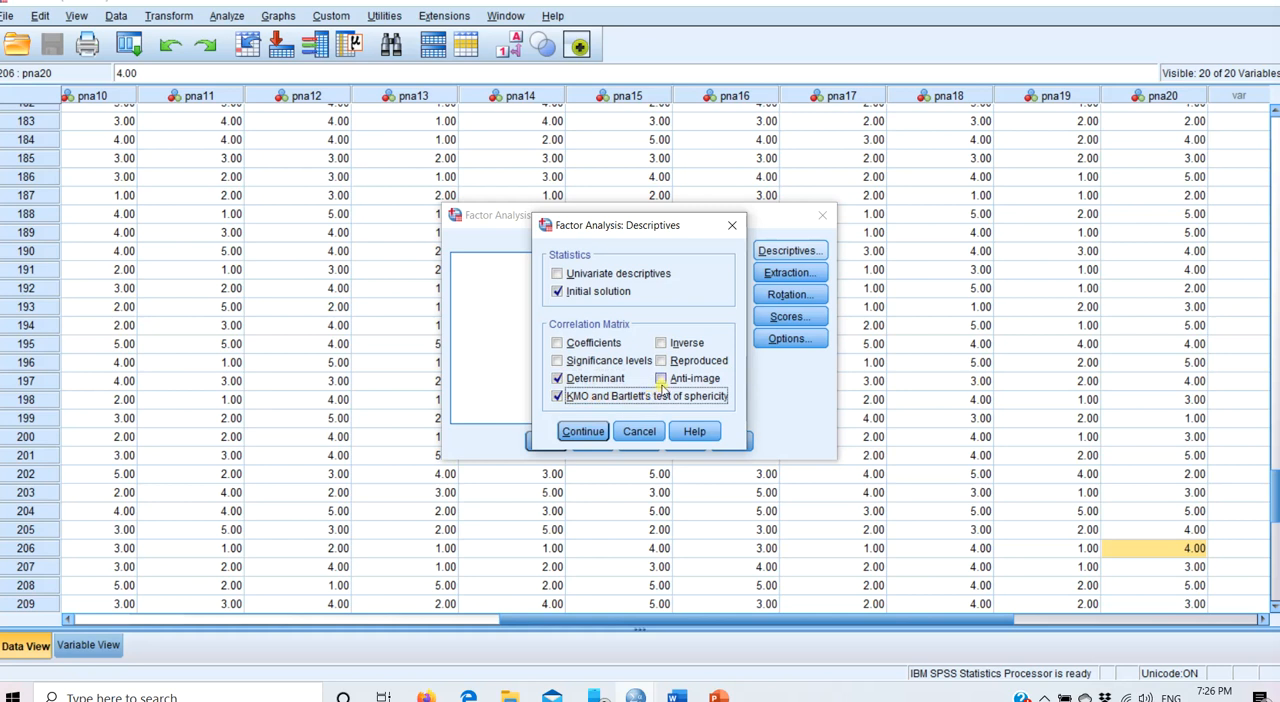
click(661, 379)
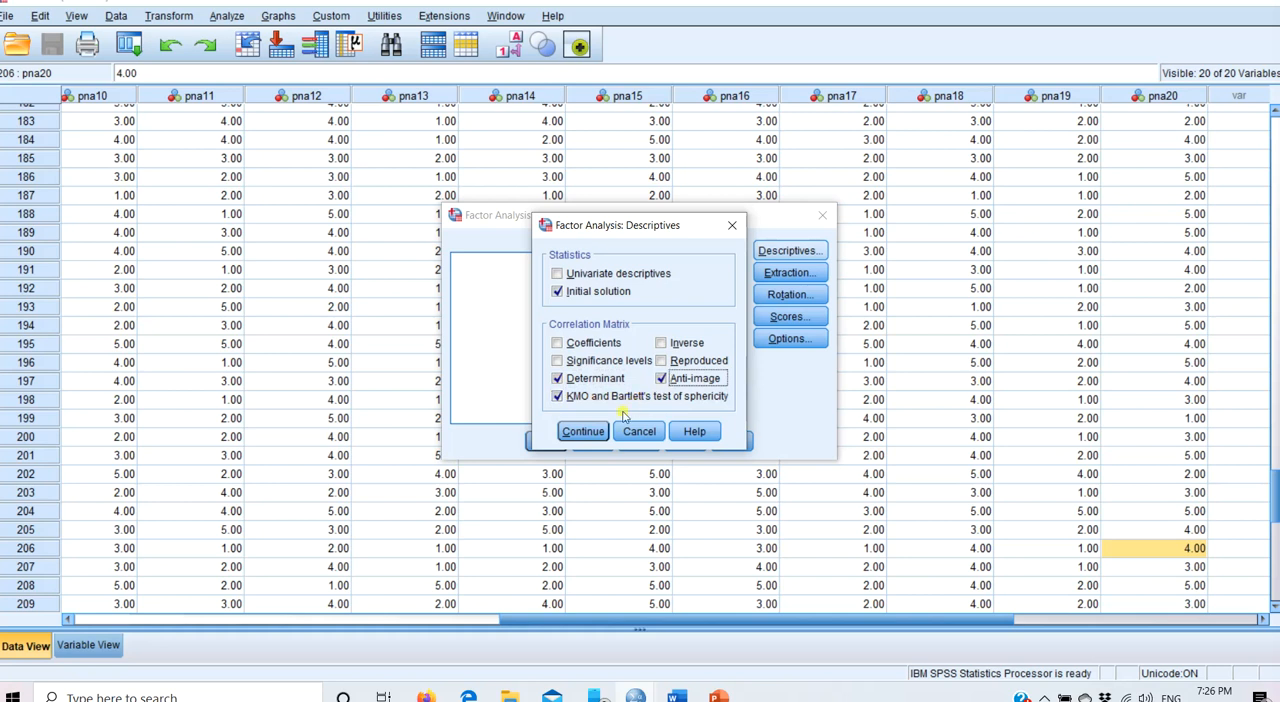
click(584, 431)
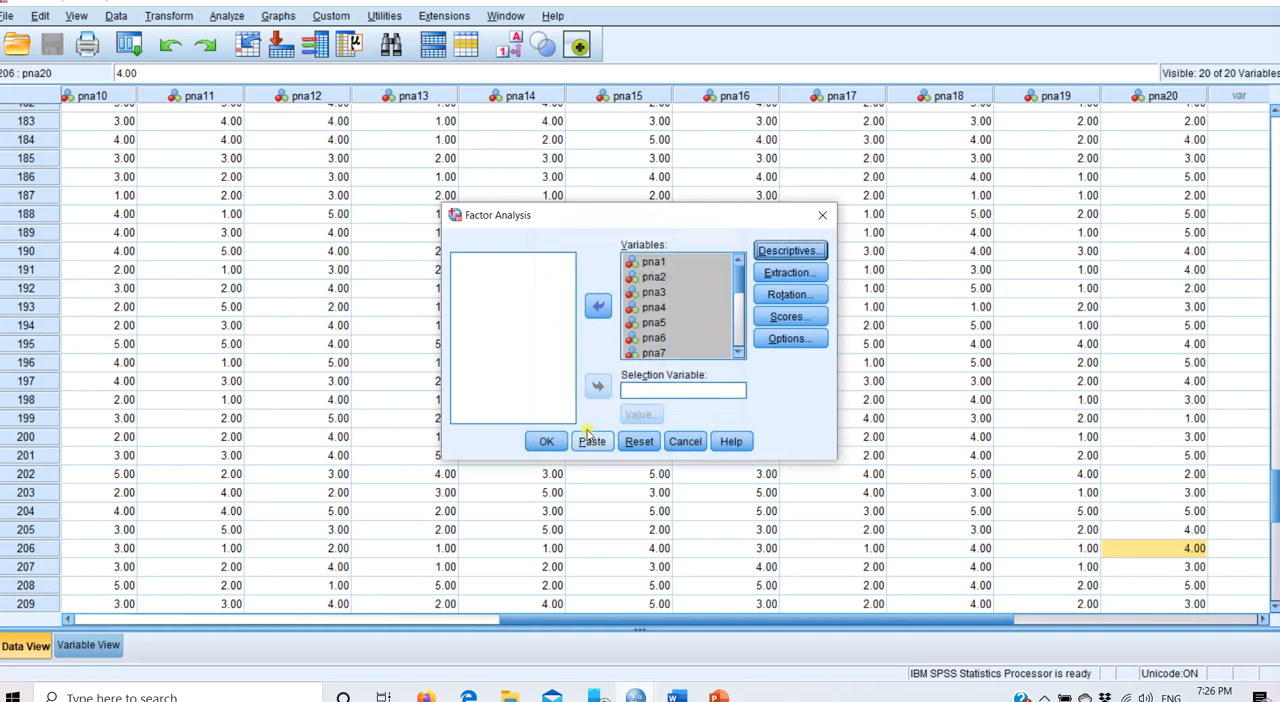
click(810, 256)
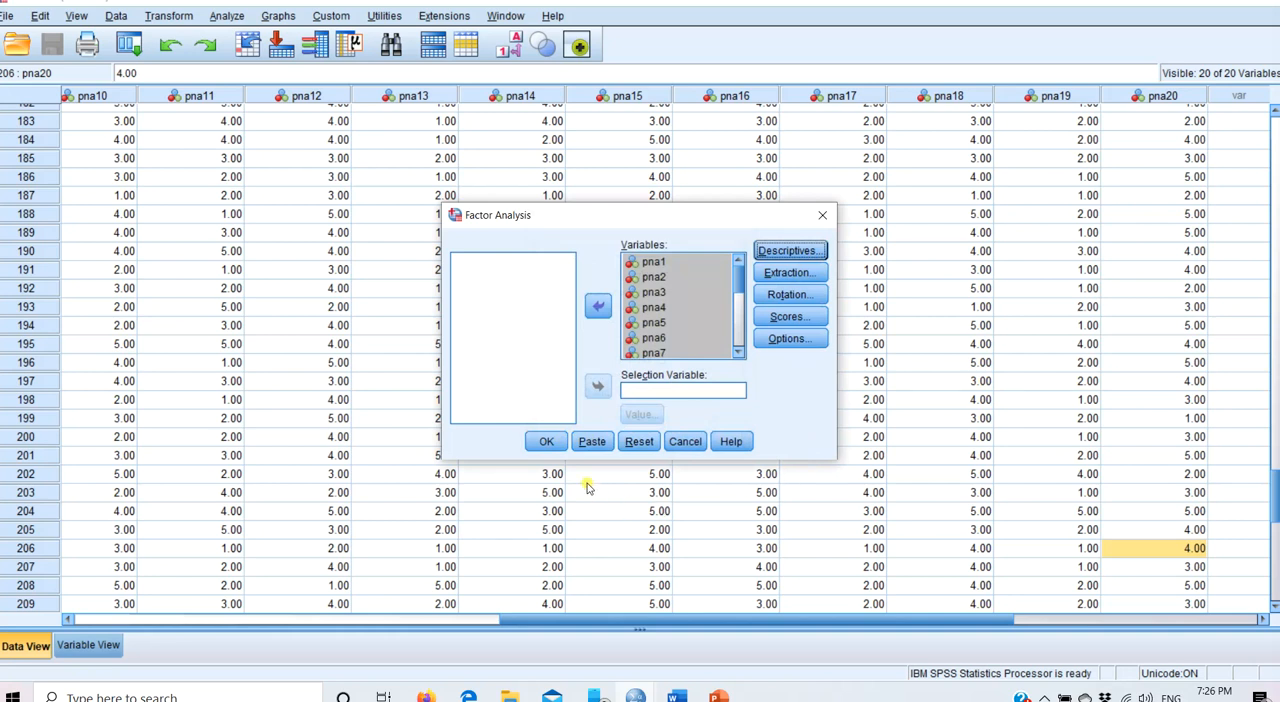
click(543, 446)
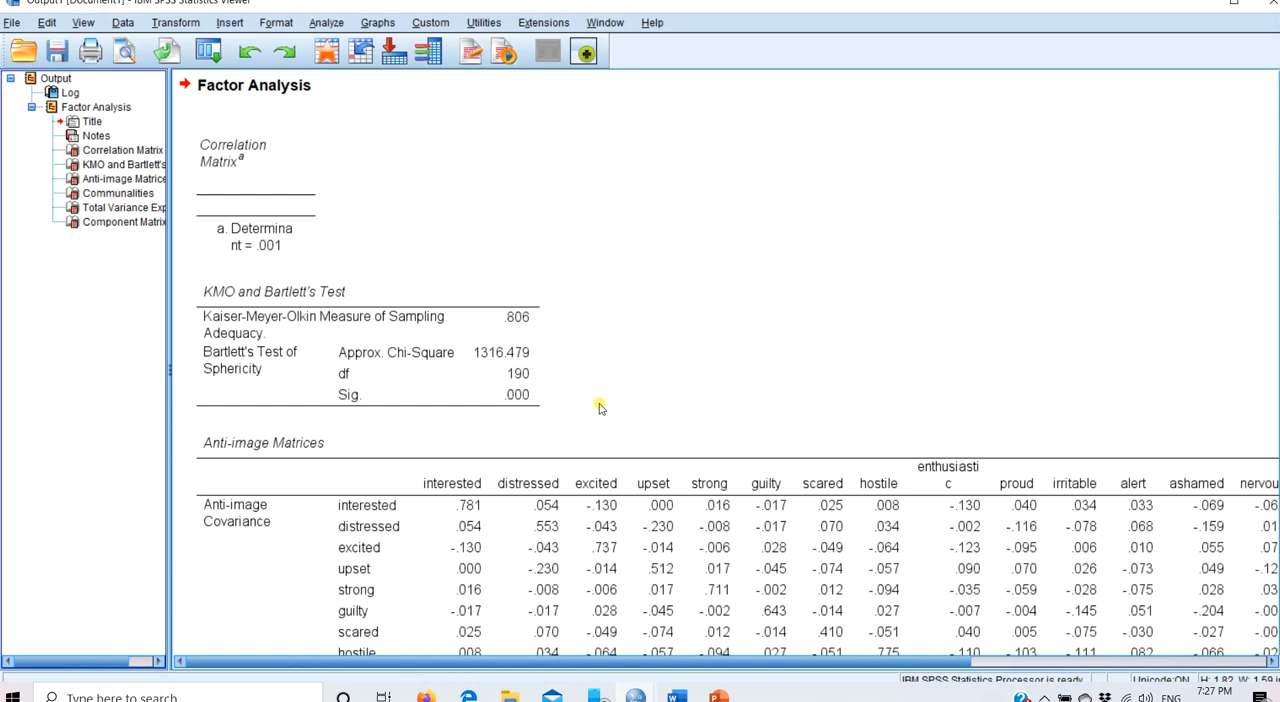
- Examine the KMO and Bartlett's test and the anti-image covariance and correlation matrices in the output
click(468, 363)
scroll(738, 363, down, 10)
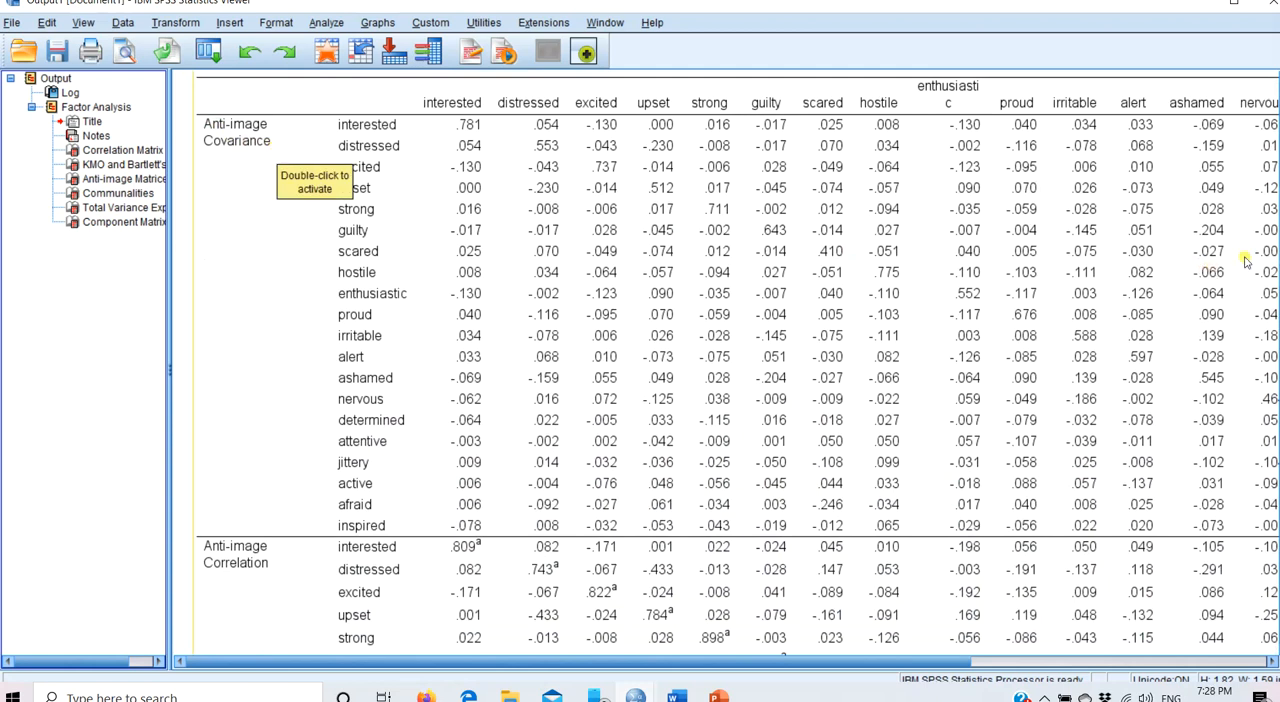
scroll(738, 358, down, 9)
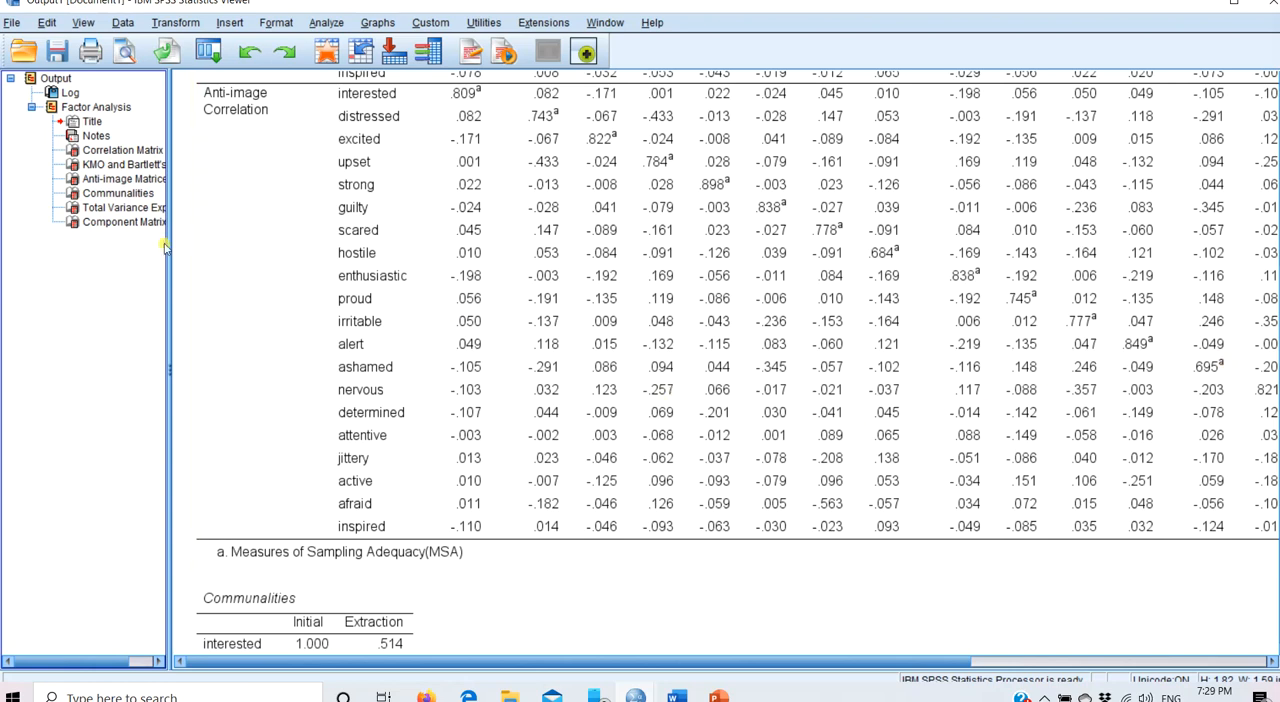
- Delete all factor analysis results from the output document
click(130, 220)
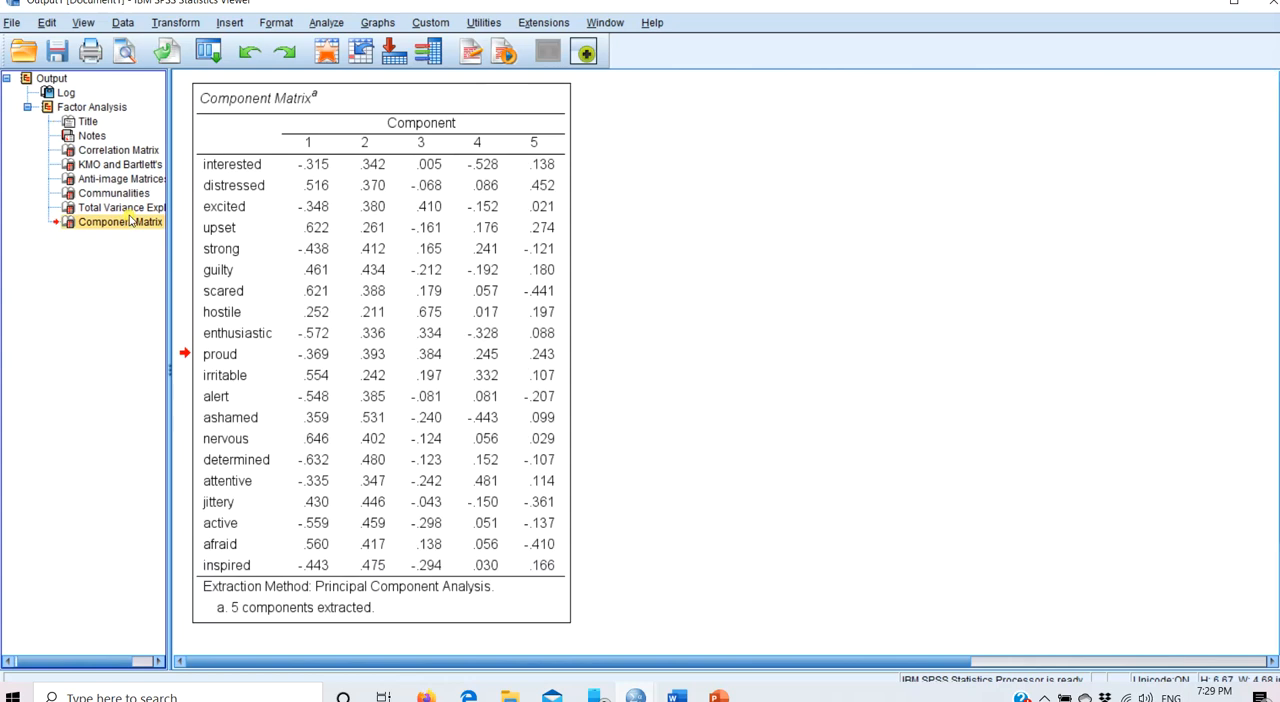
key(ctrl+a)
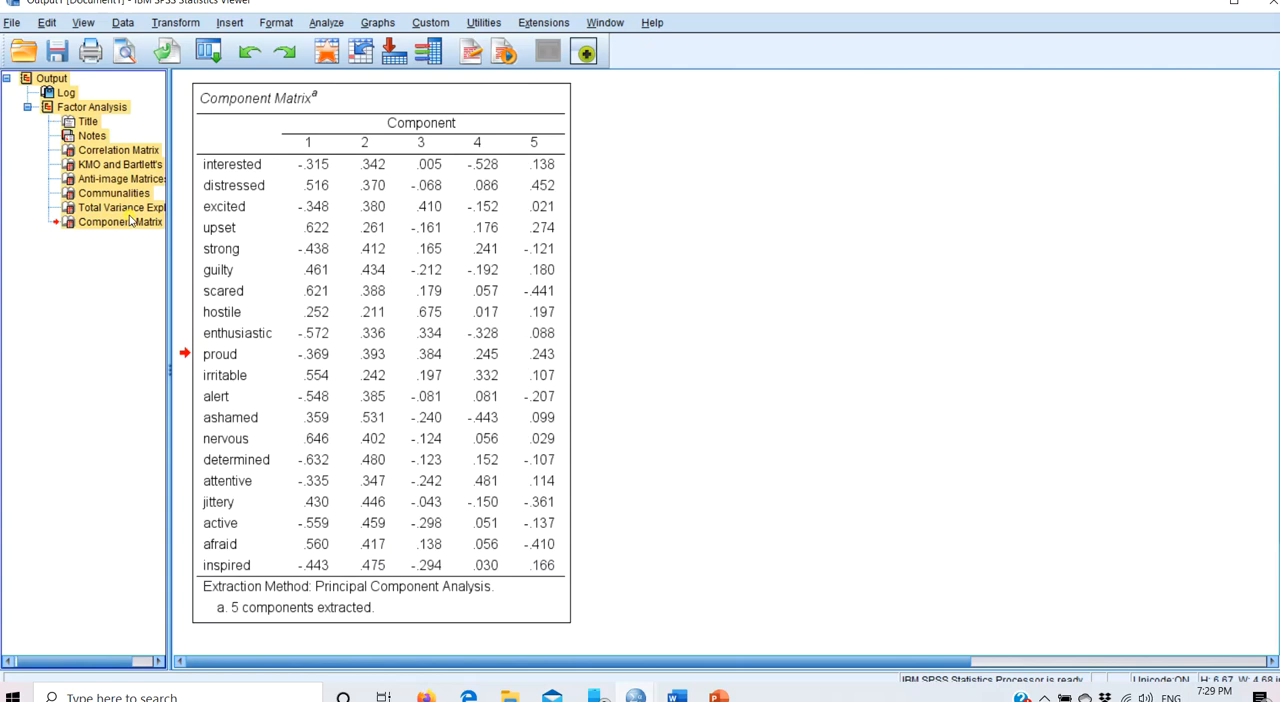
key(Delete)
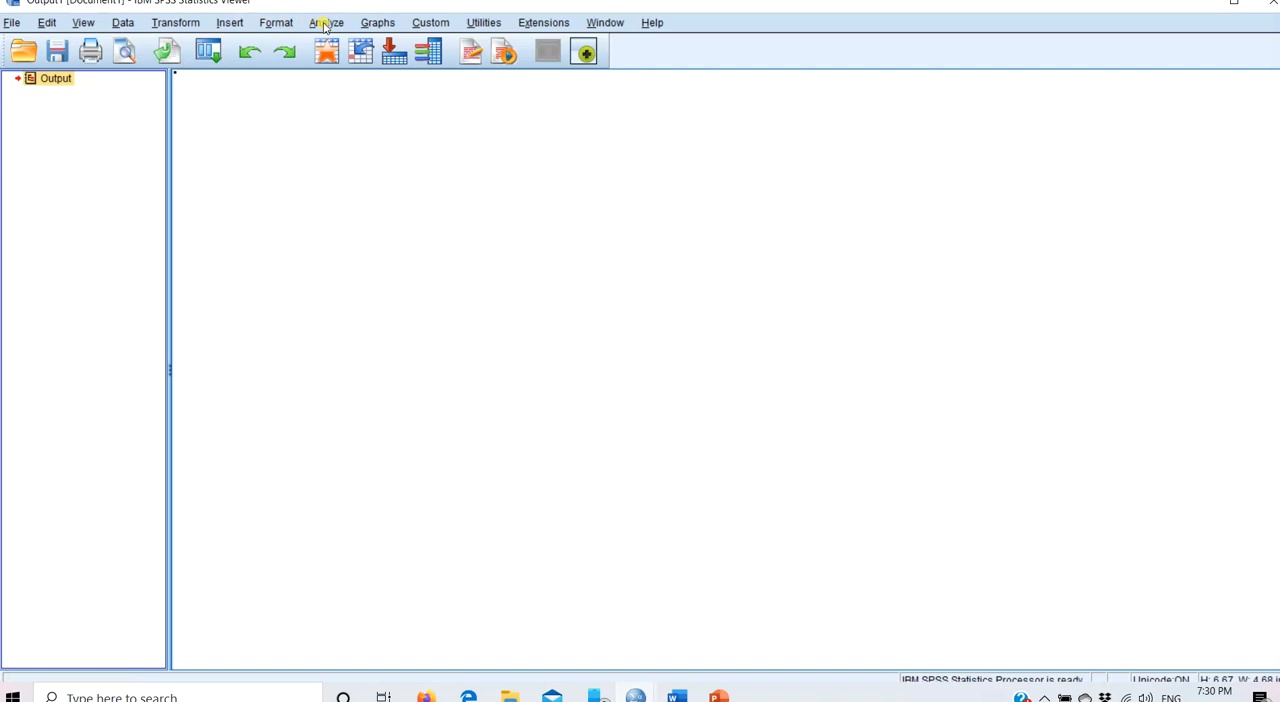
- Recall Factor Analysis and turn off the determinant, KMO and Bartlett's test, and anti-image options in its descriptives
click(210, 51)
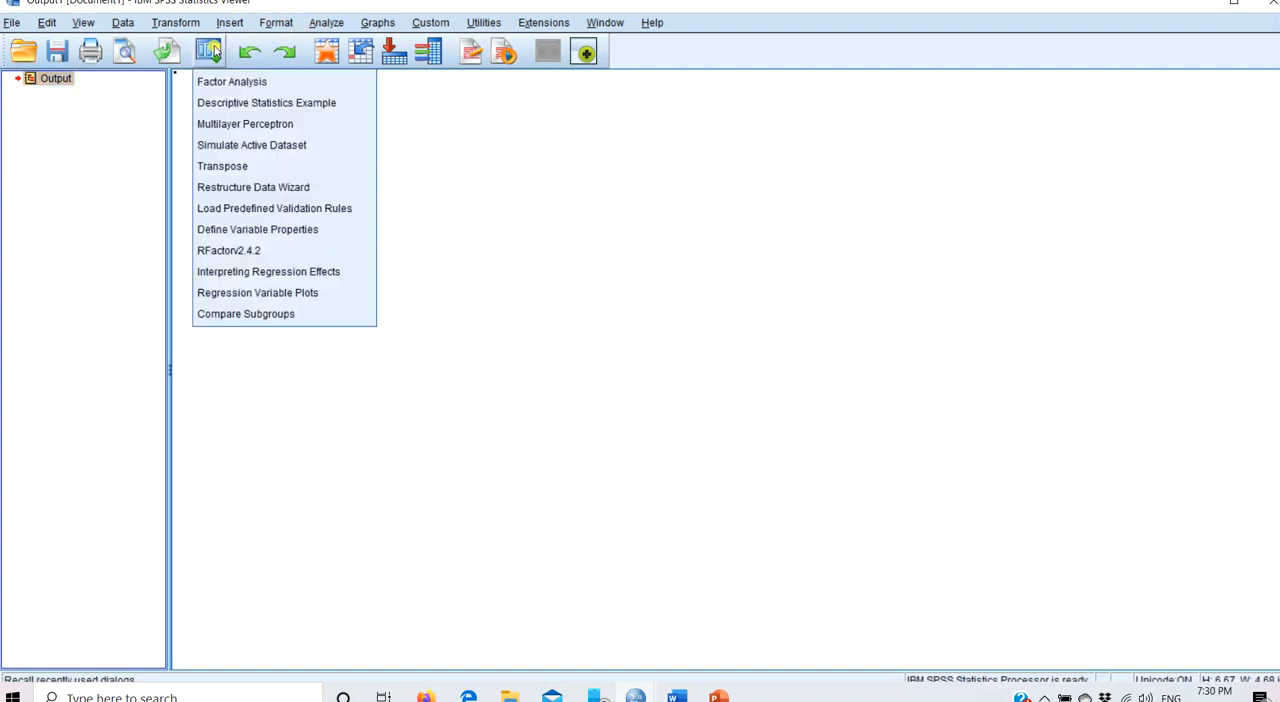
click(226, 81)
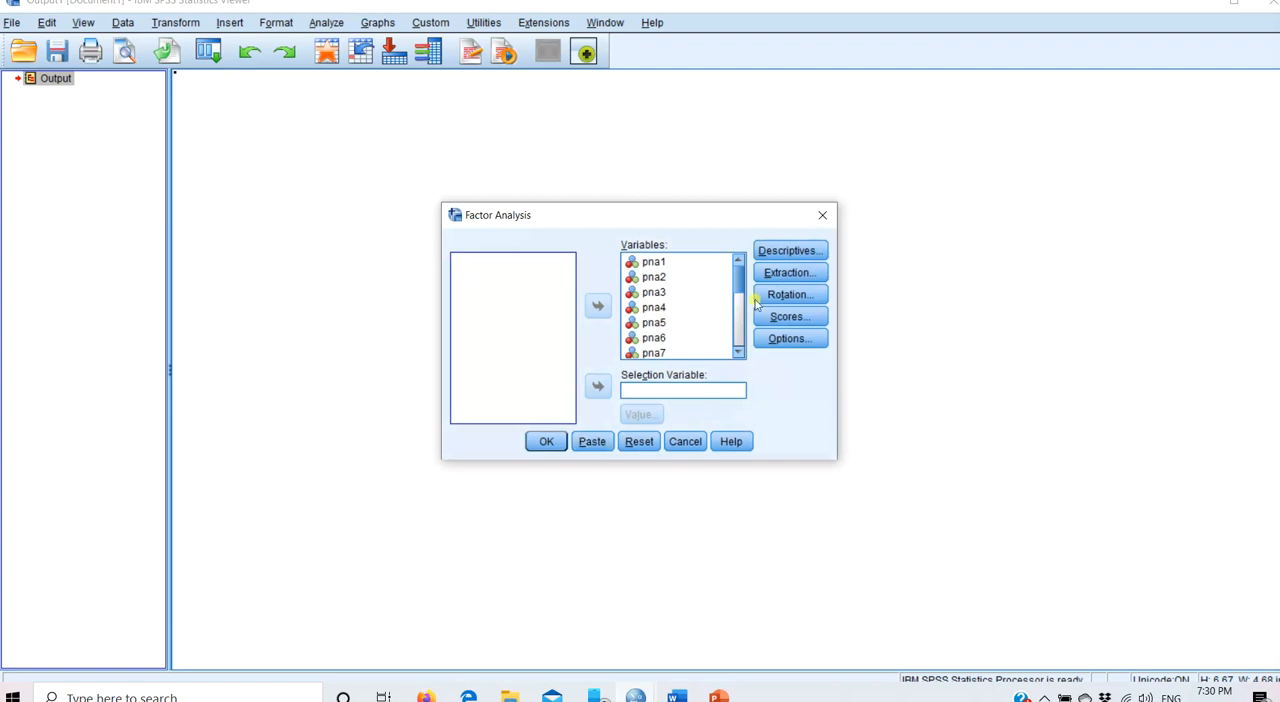
click(803, 251)
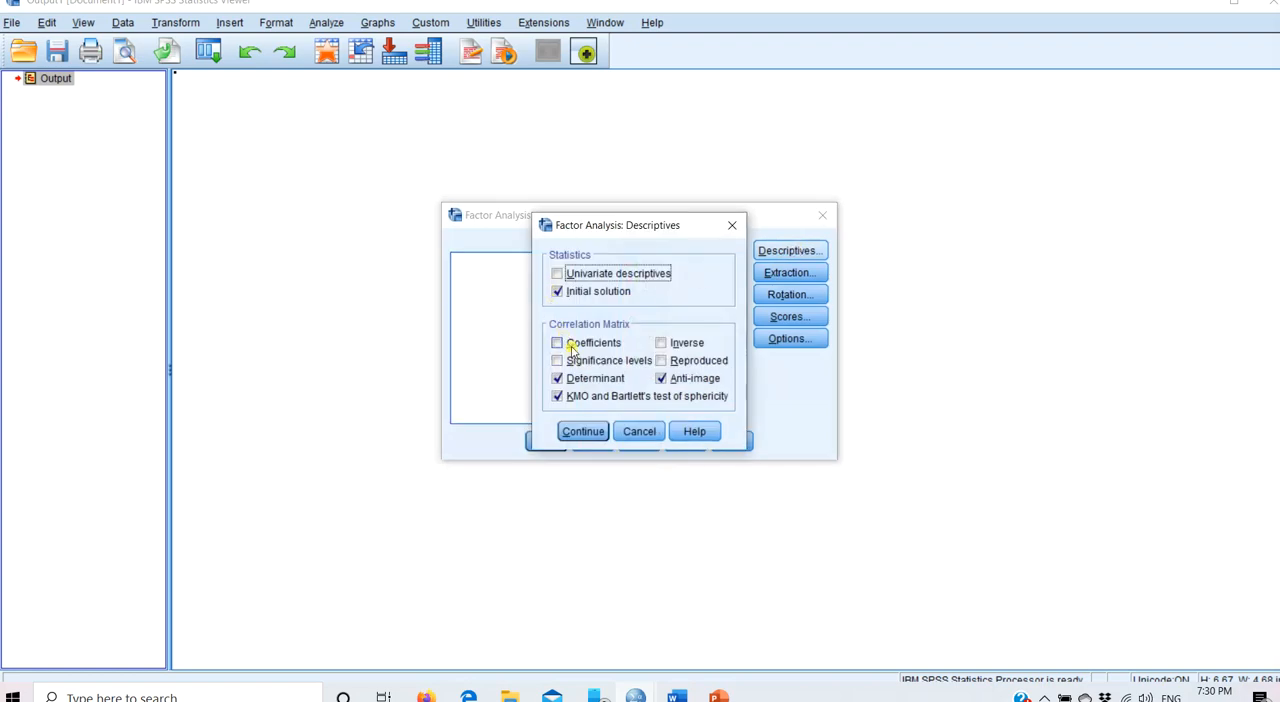
click(558, 382)
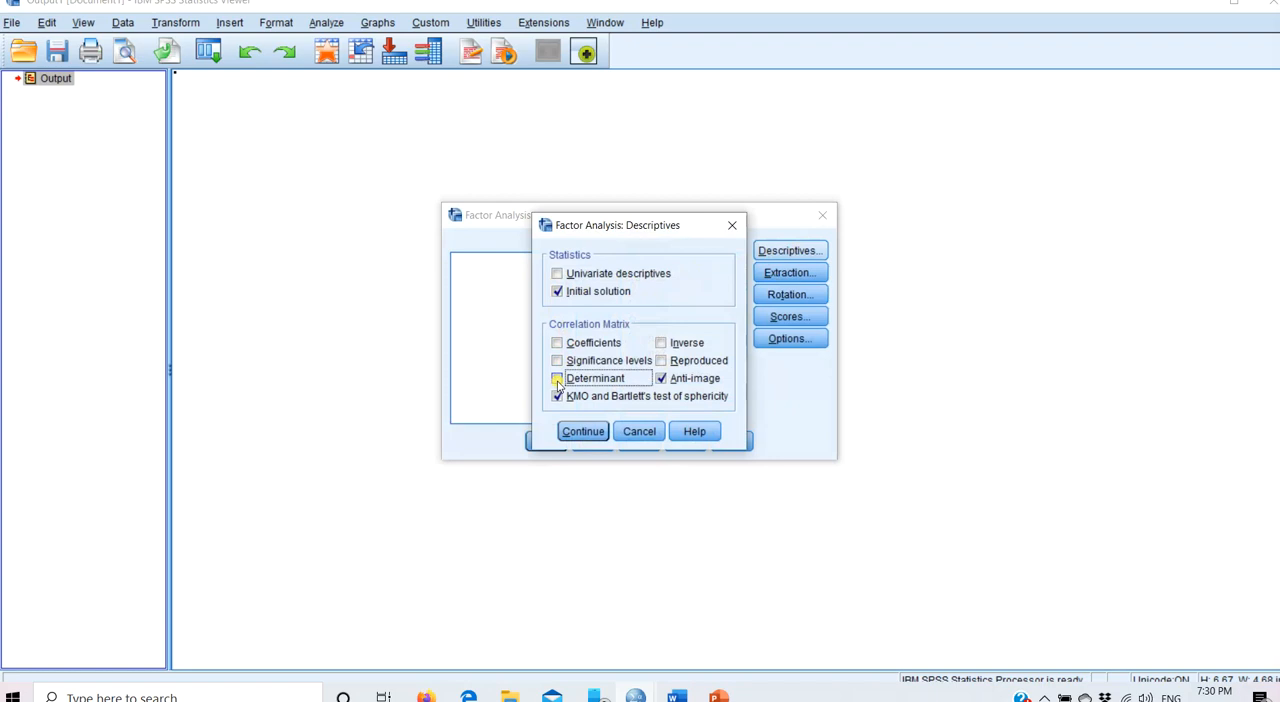
click(558, 398)
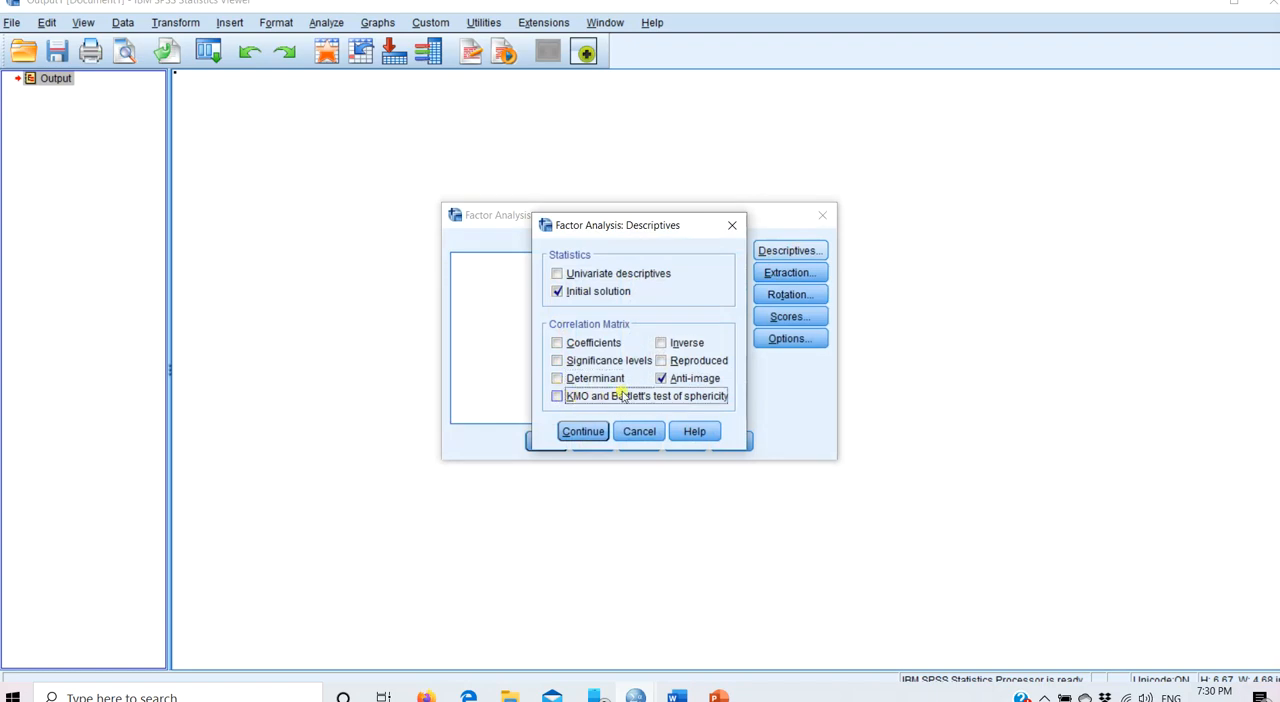
click(660, 379)
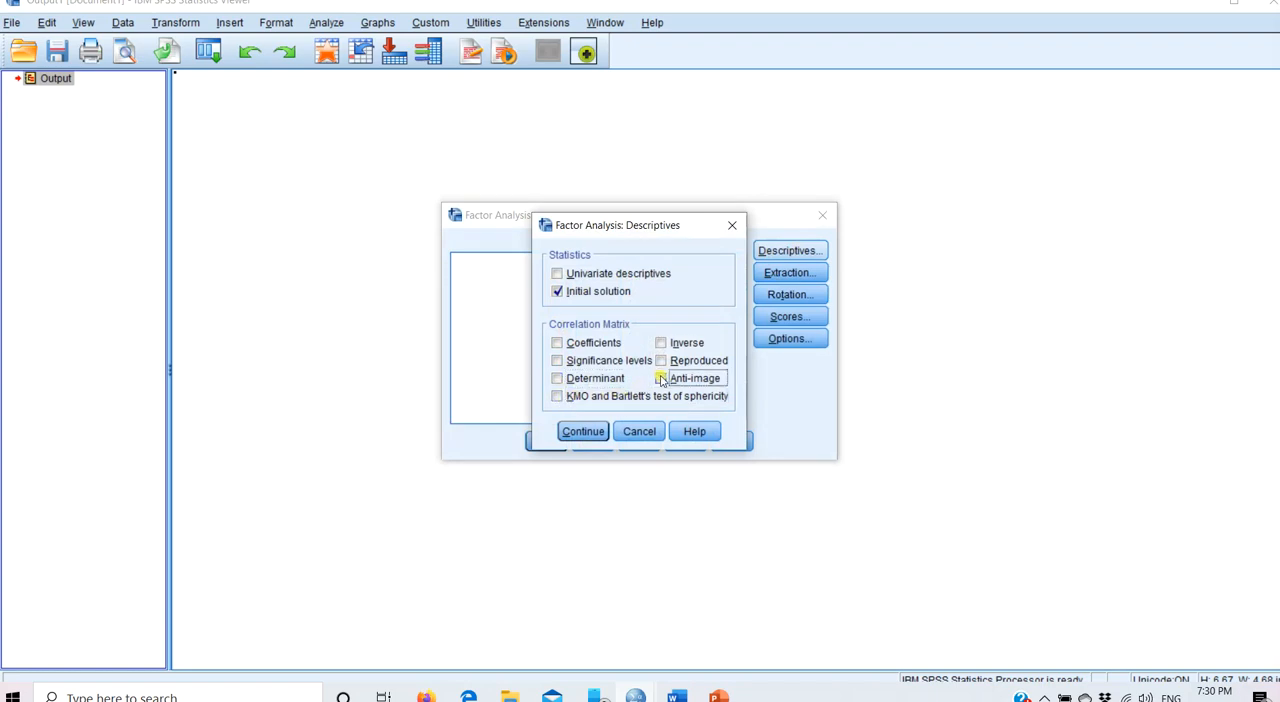
click(584, 431)
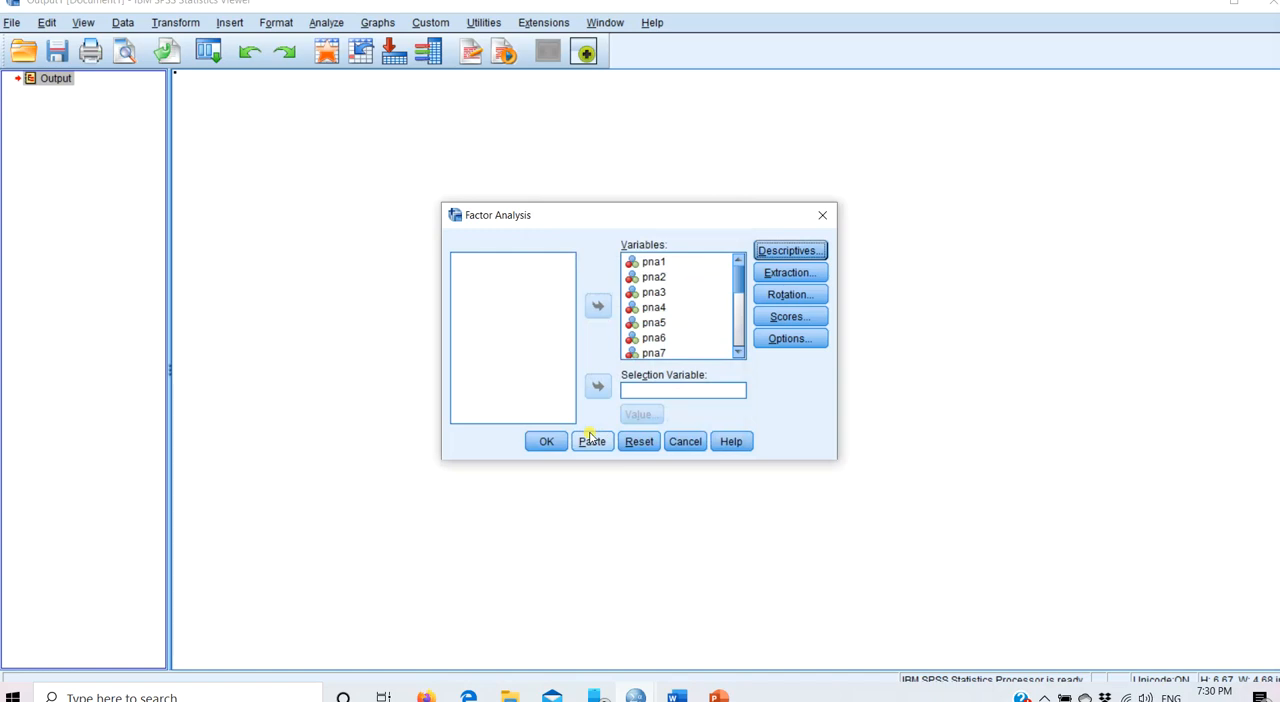
- Keep principal components as the extraction method, request a scree plot, and run the factor analysis
click(790, 273)
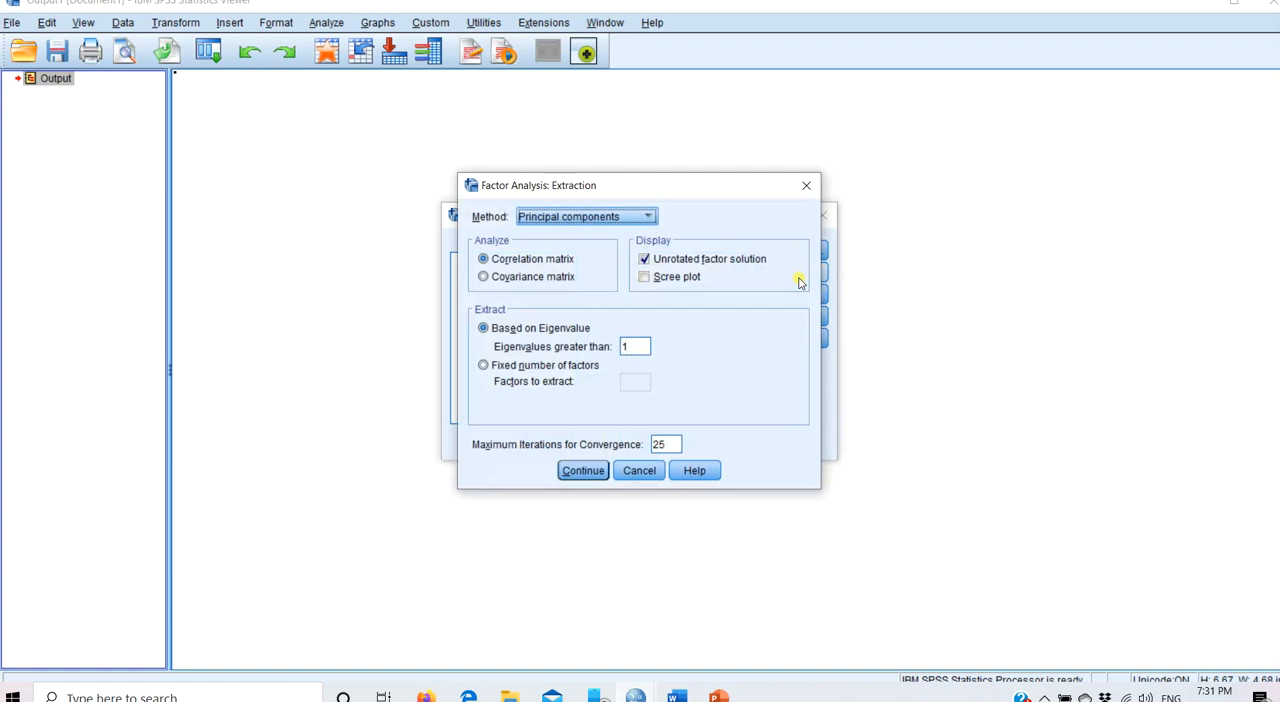
click(607, 217)
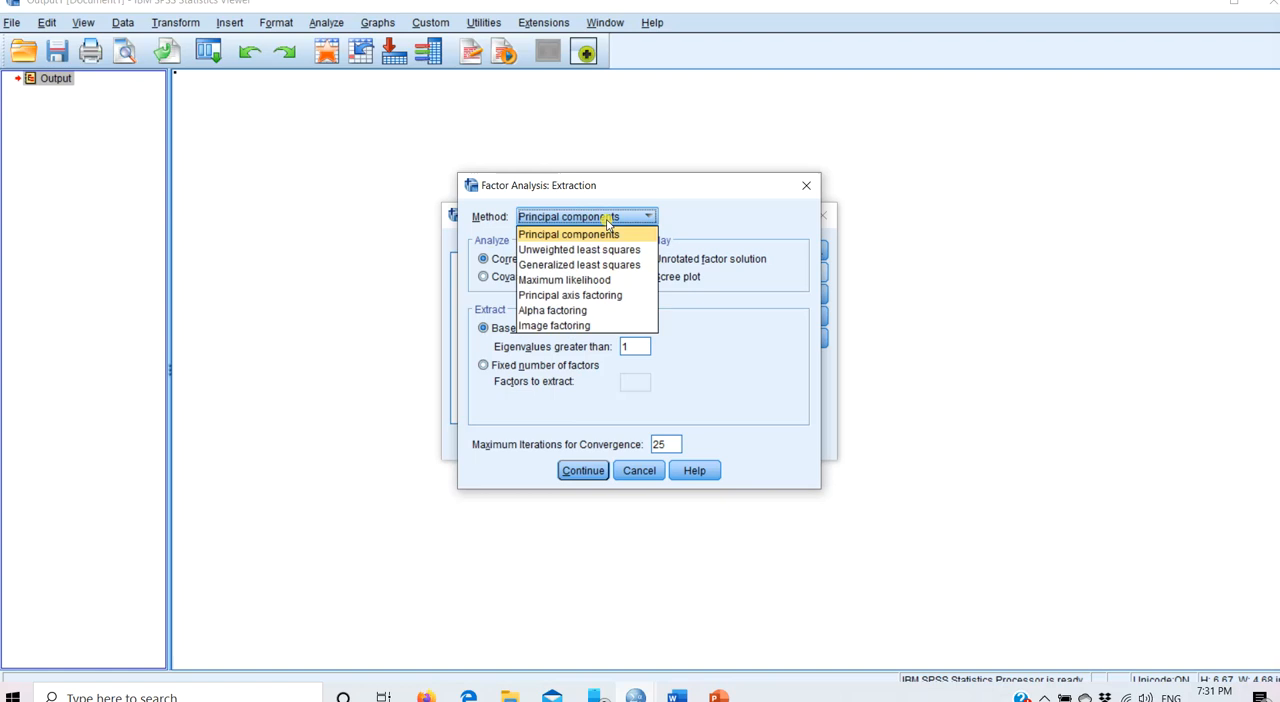
click(607, 217)
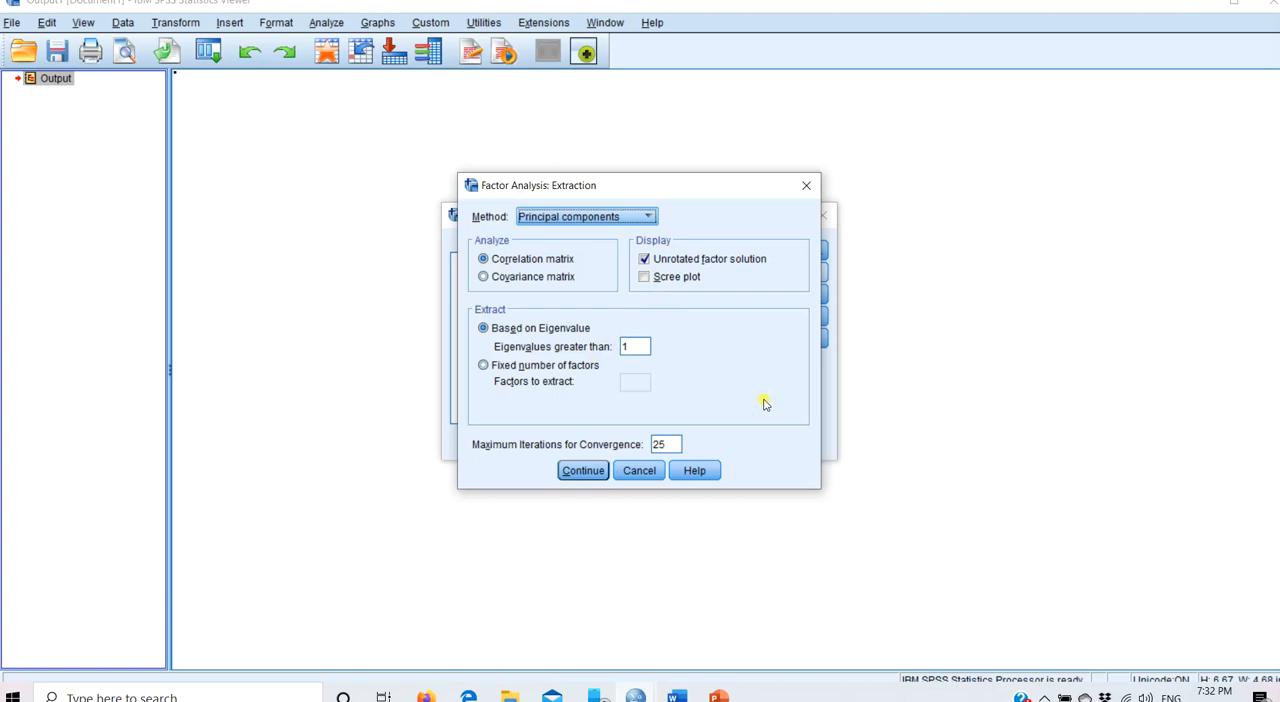
click(645, 279)
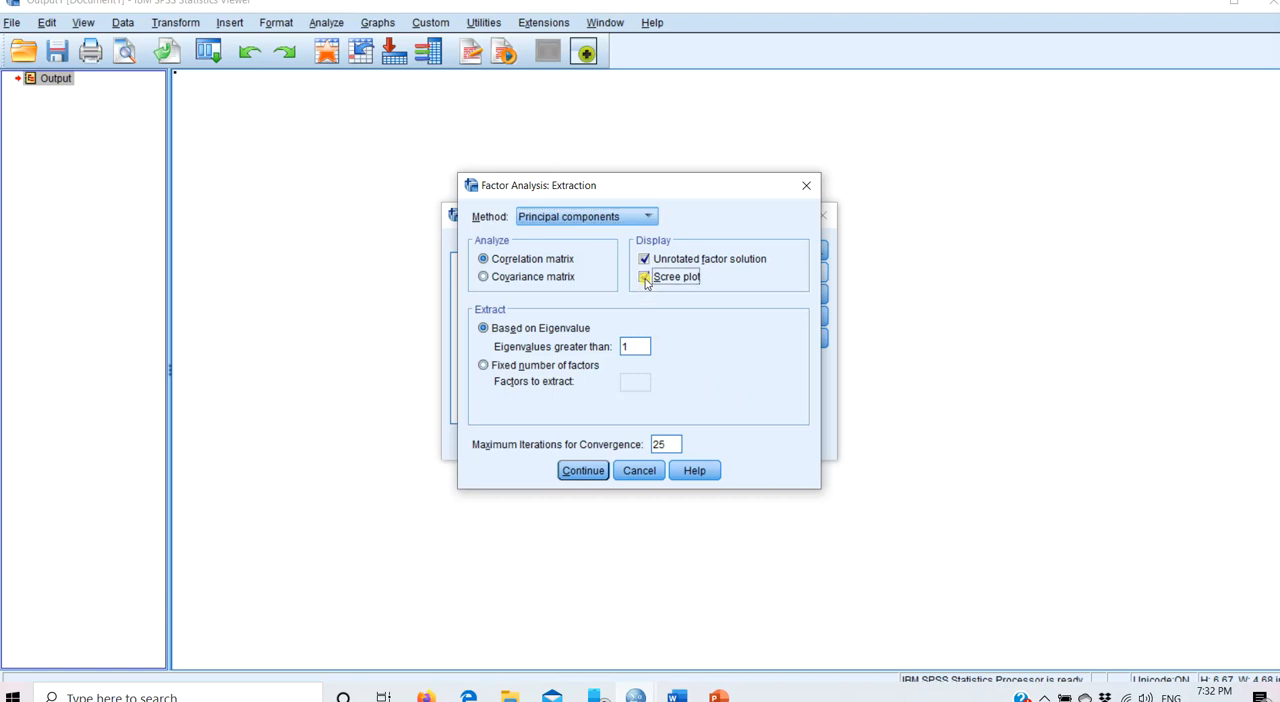
click(584, 470)
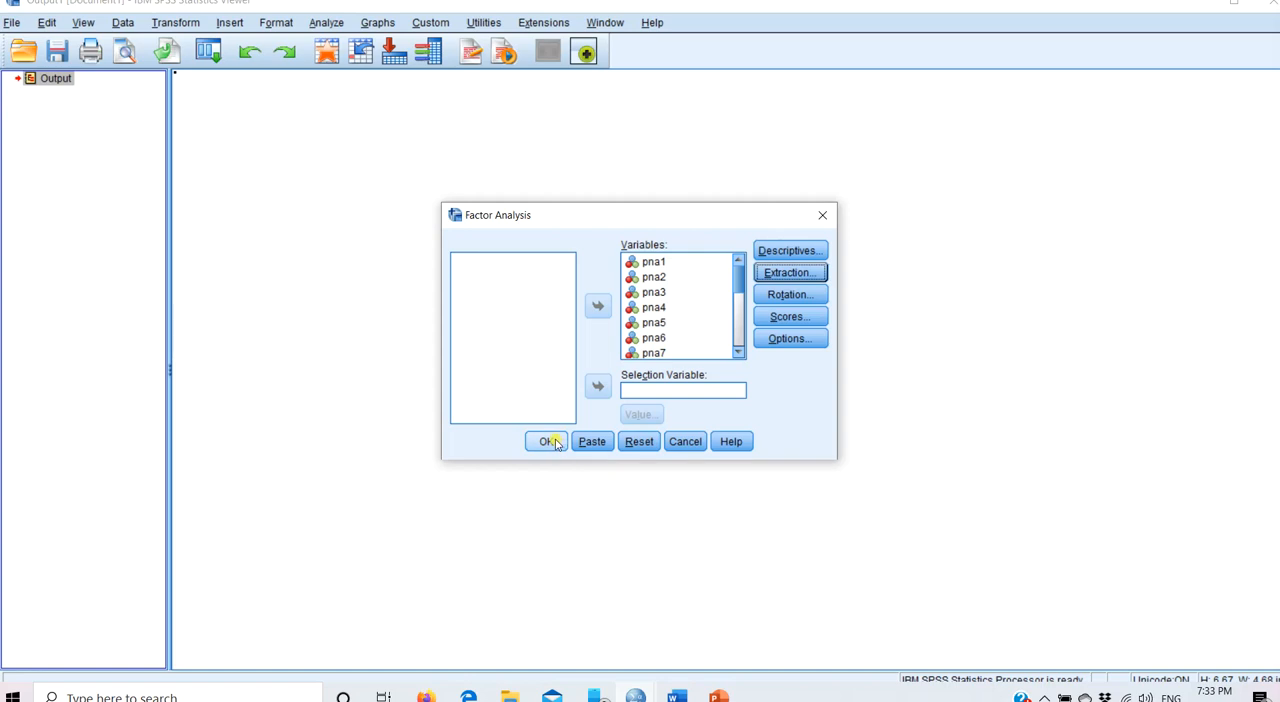
click(550, 441)
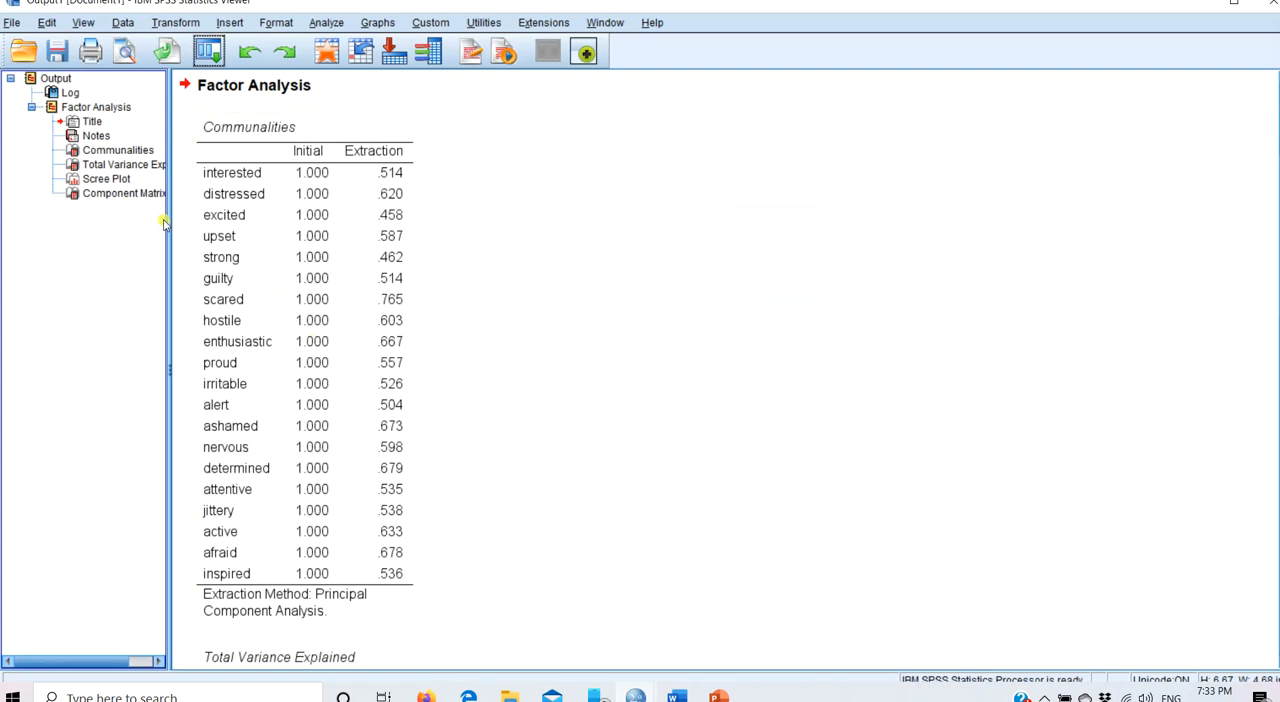
- Review the total variance explained table and the scree plot, and delete all results from the output document
click(130, 168)
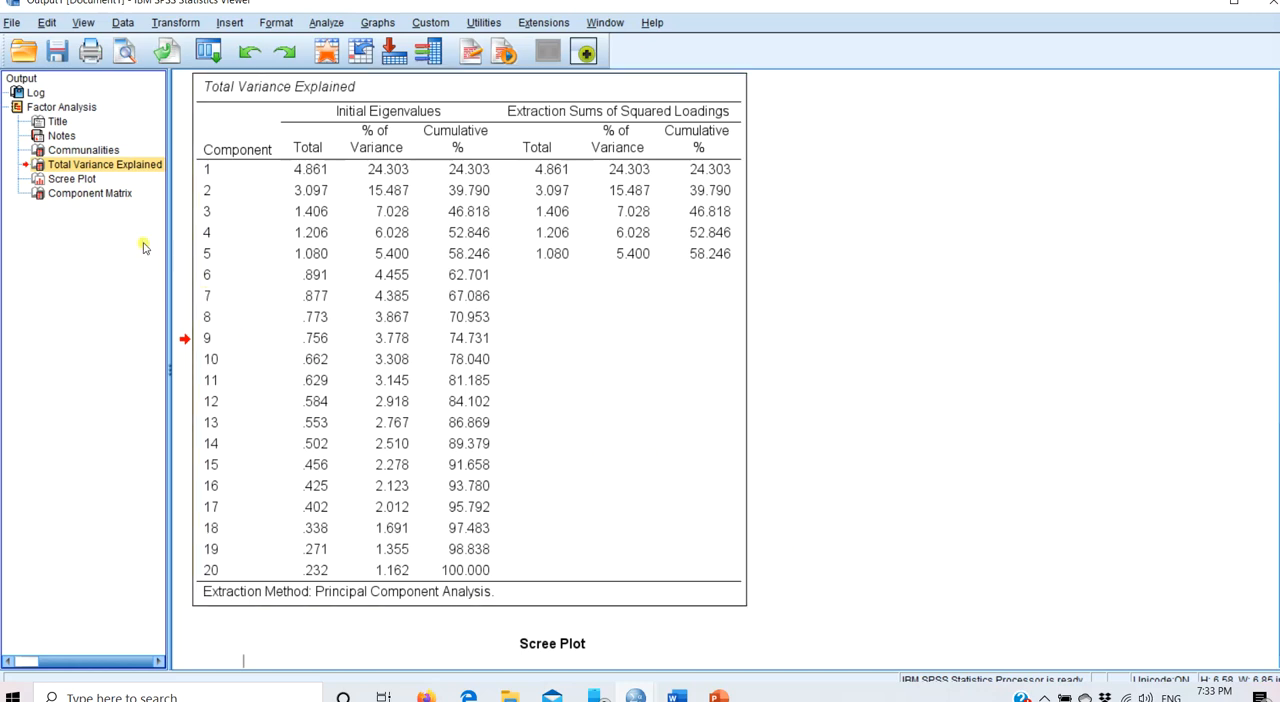
click(89, 182)
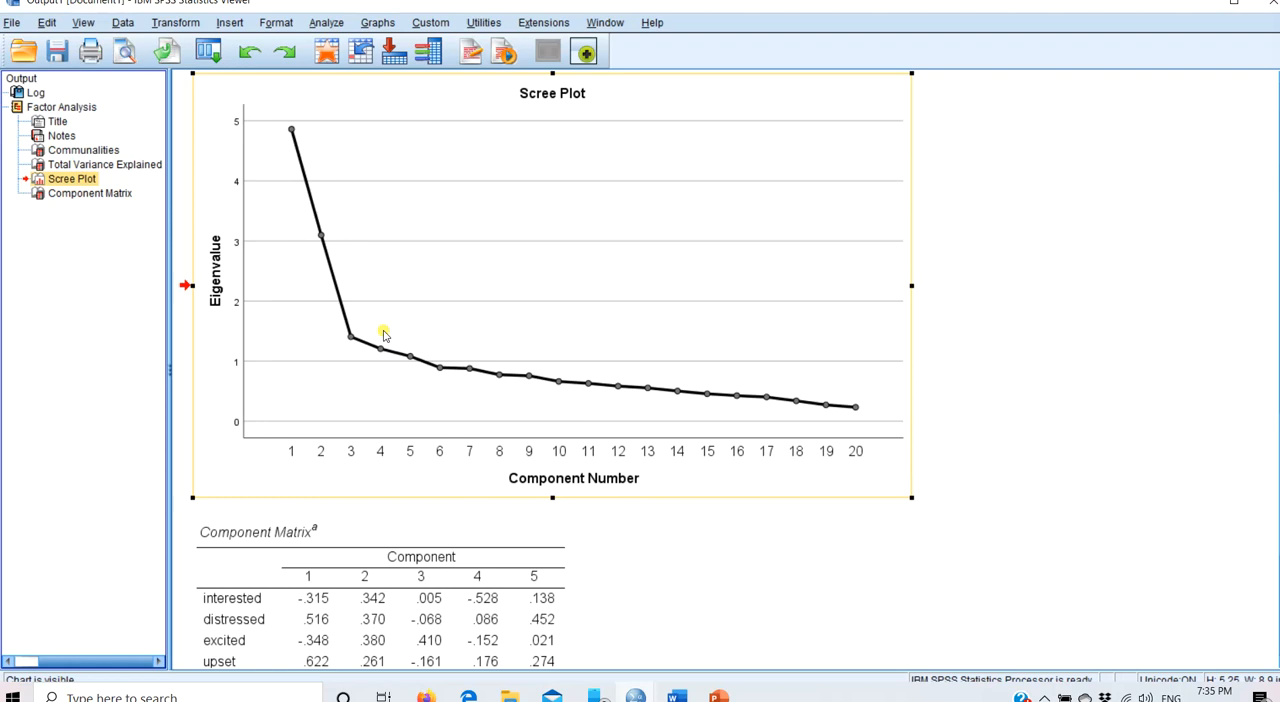
click(45, 197)
key(ctrl+a)
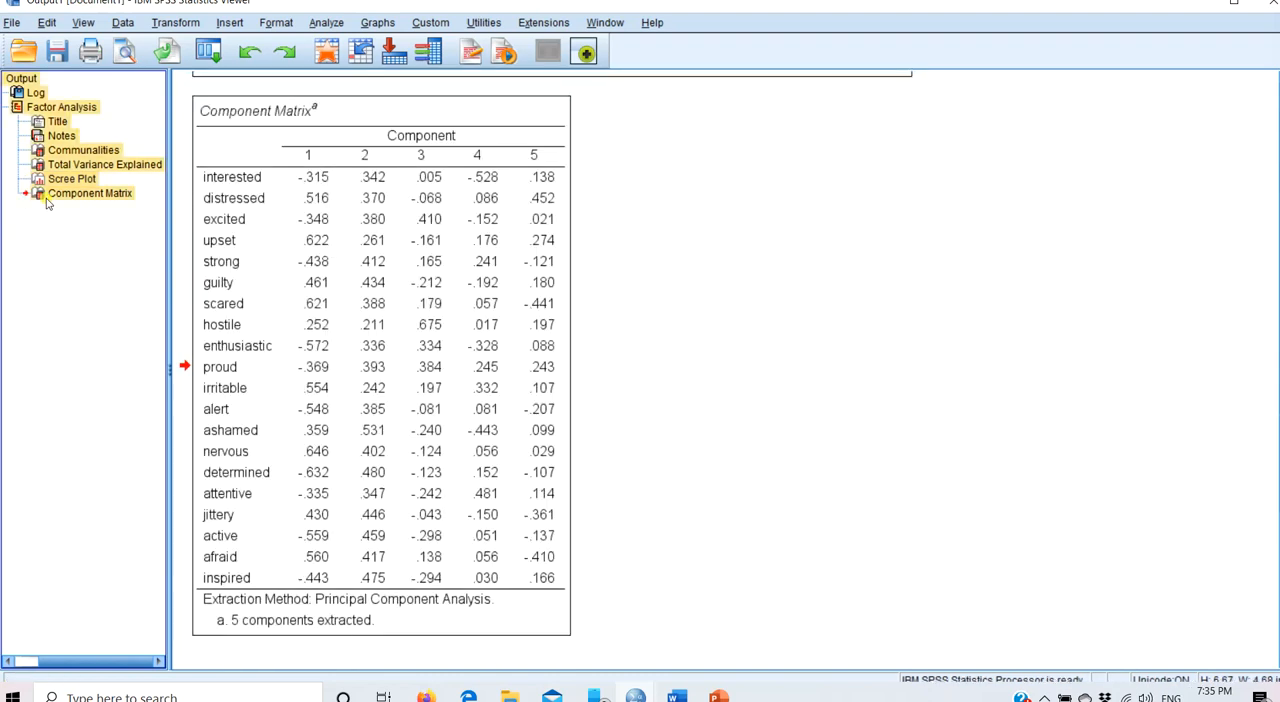
key(Delete)
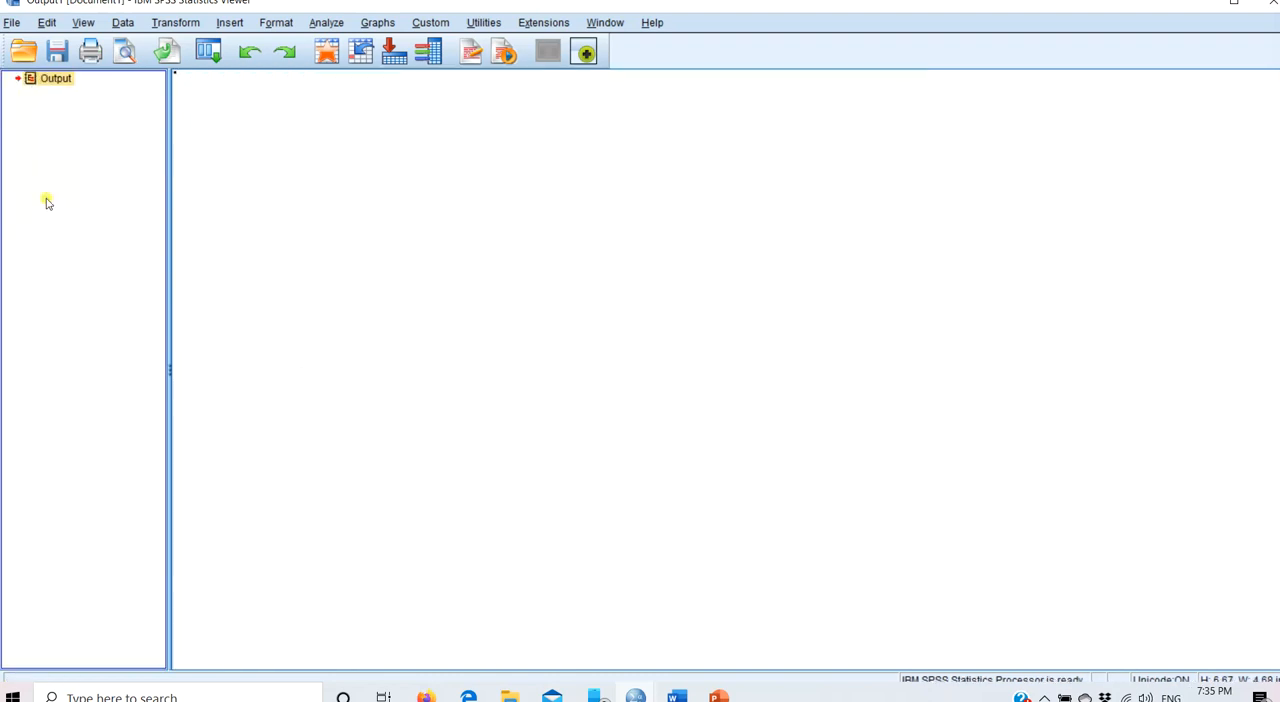
- Recall Factor Analysis and set the extraction to a fixed number of 2 factors
click(210, 52)
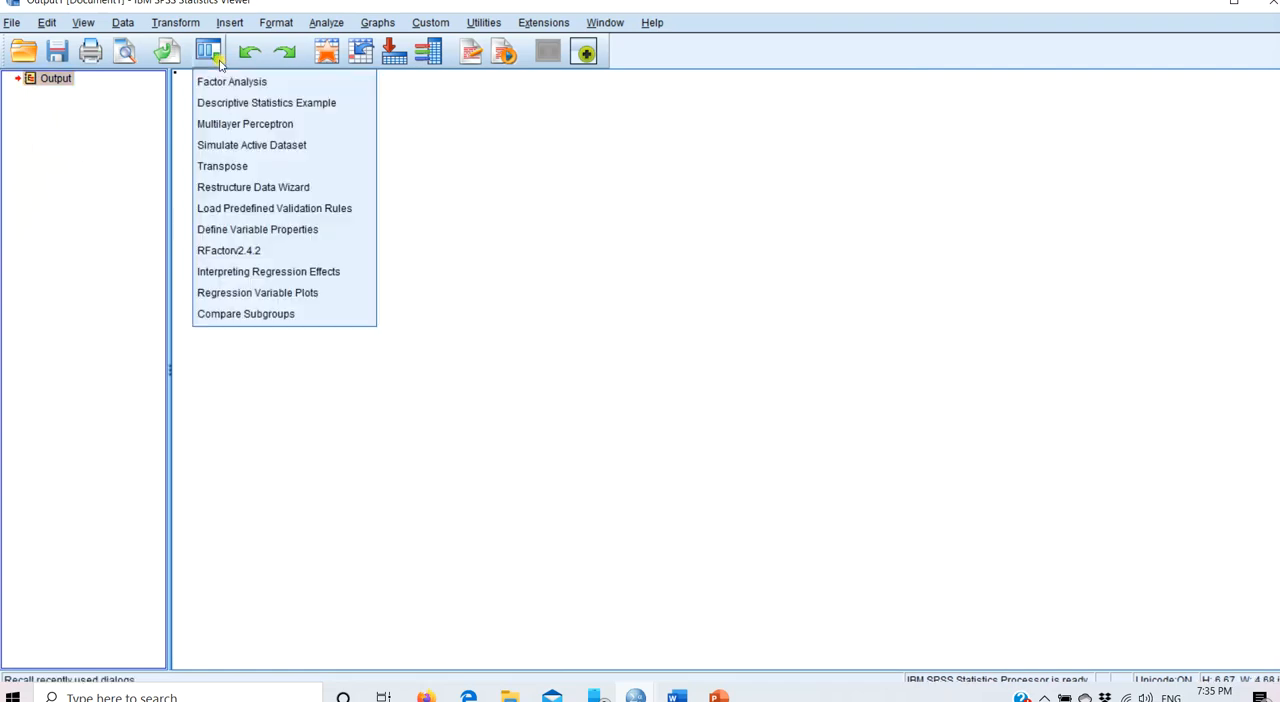
click(230, 88)
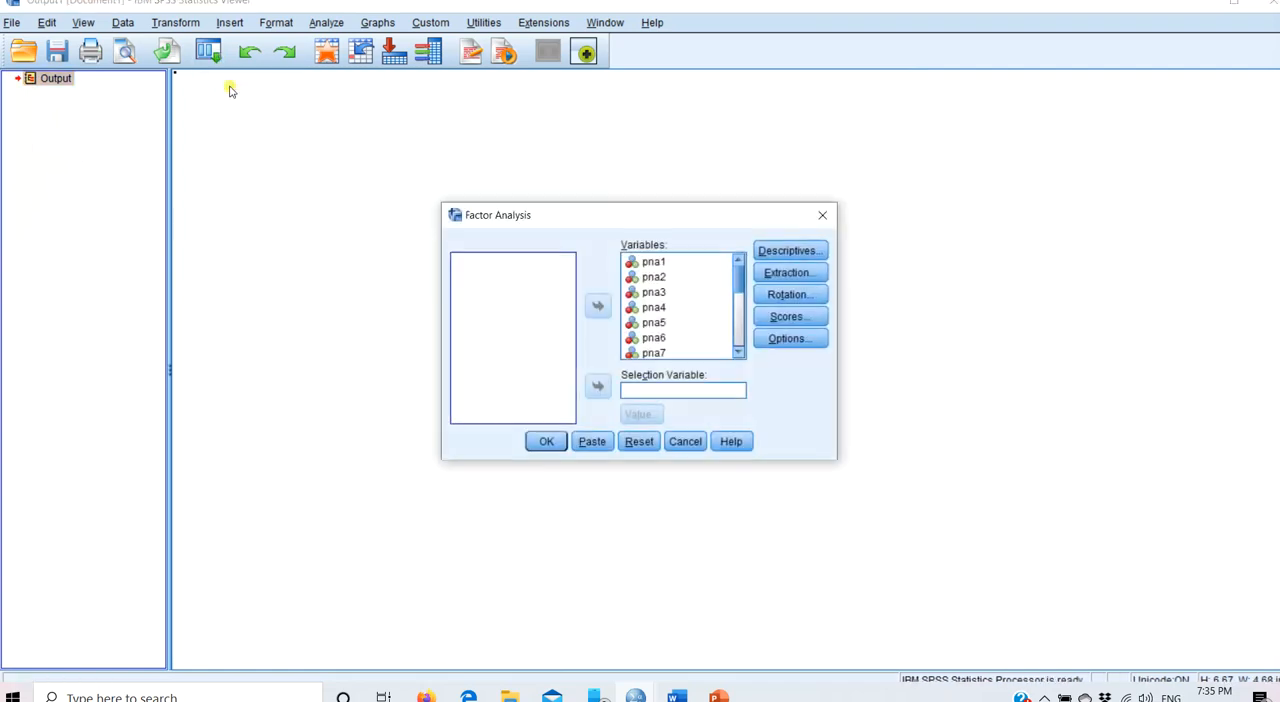
click(773, 270)
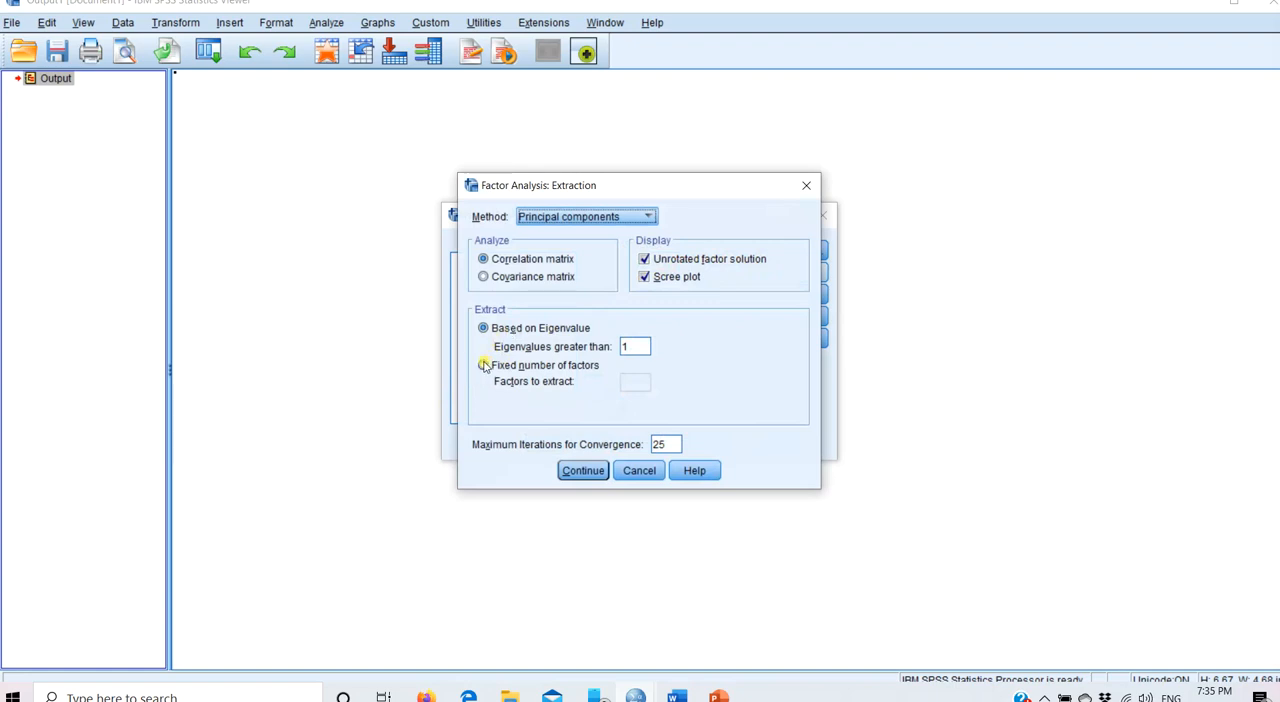
click(484, 366)
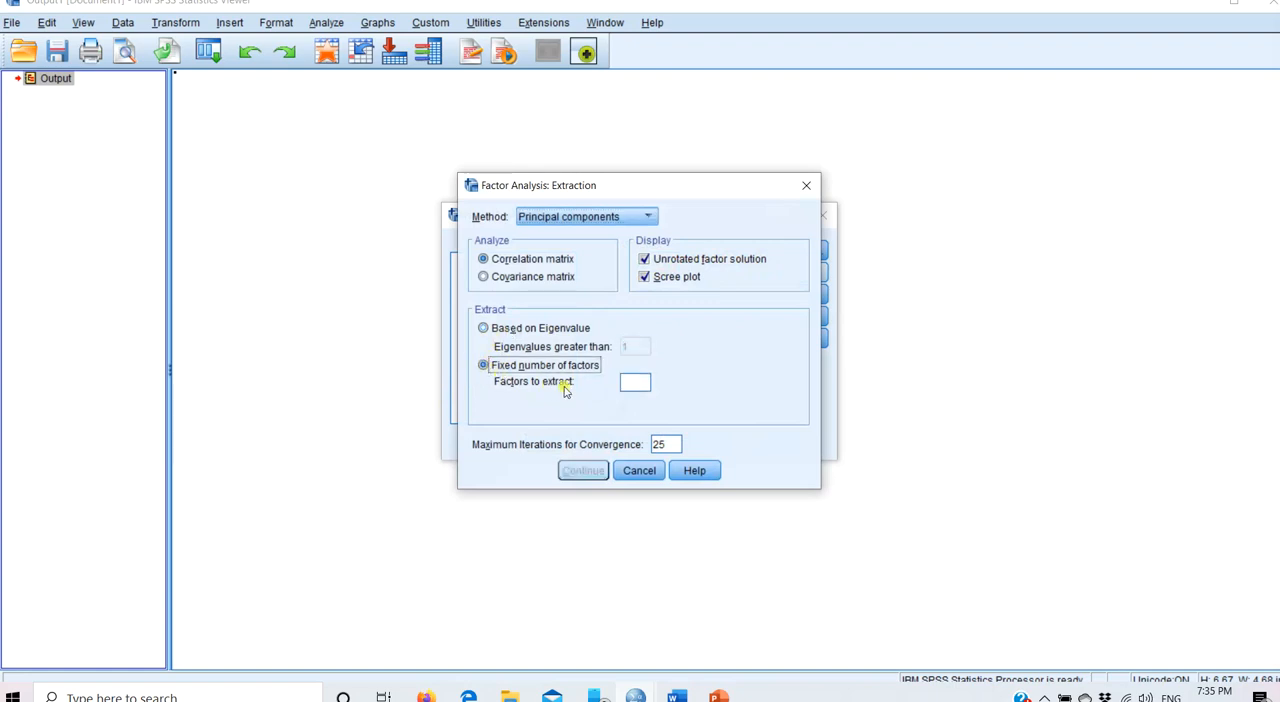
click(628, 386)
text(2)
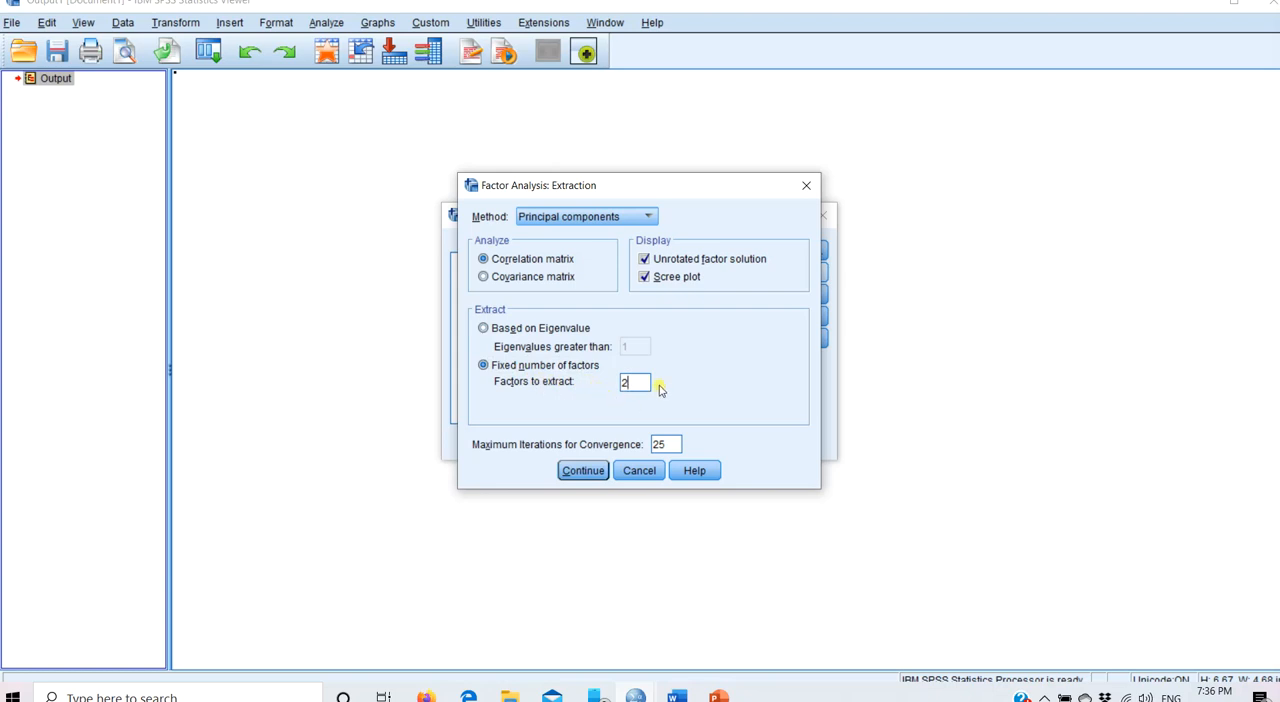
click(585, 470)
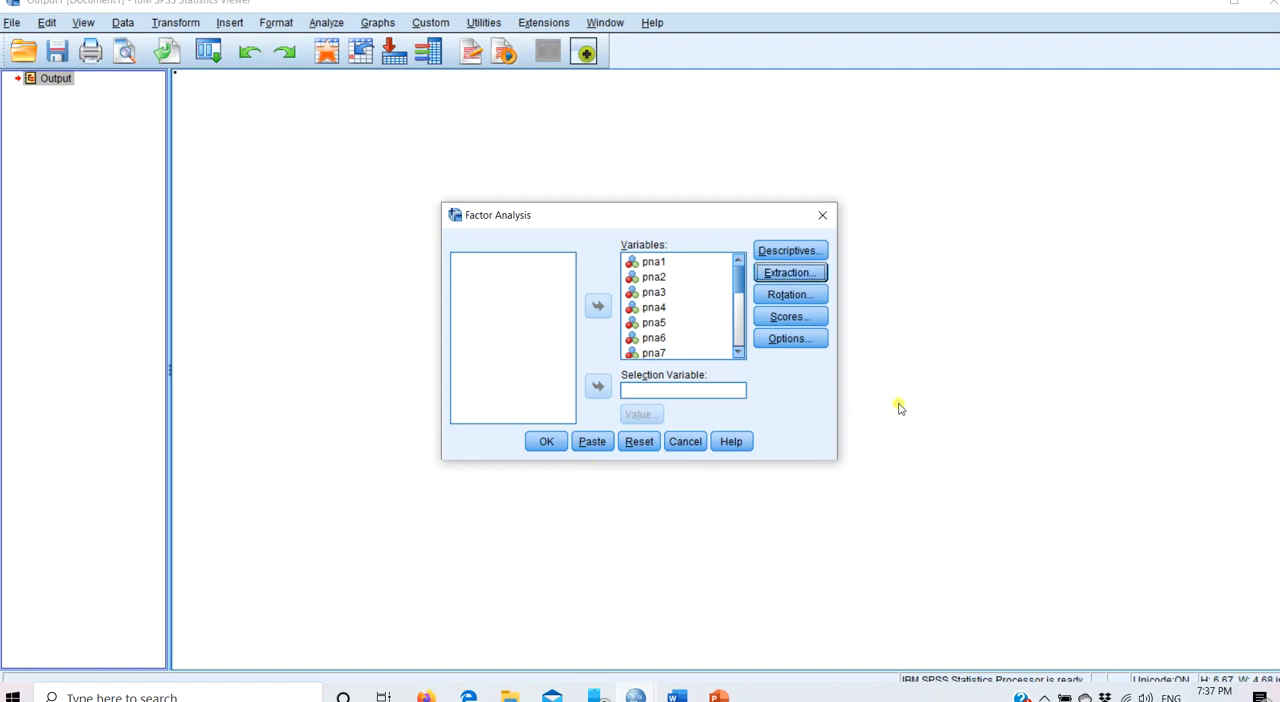
- Set the rotation method to Varimax and run the factor analysis
click(800, 297)
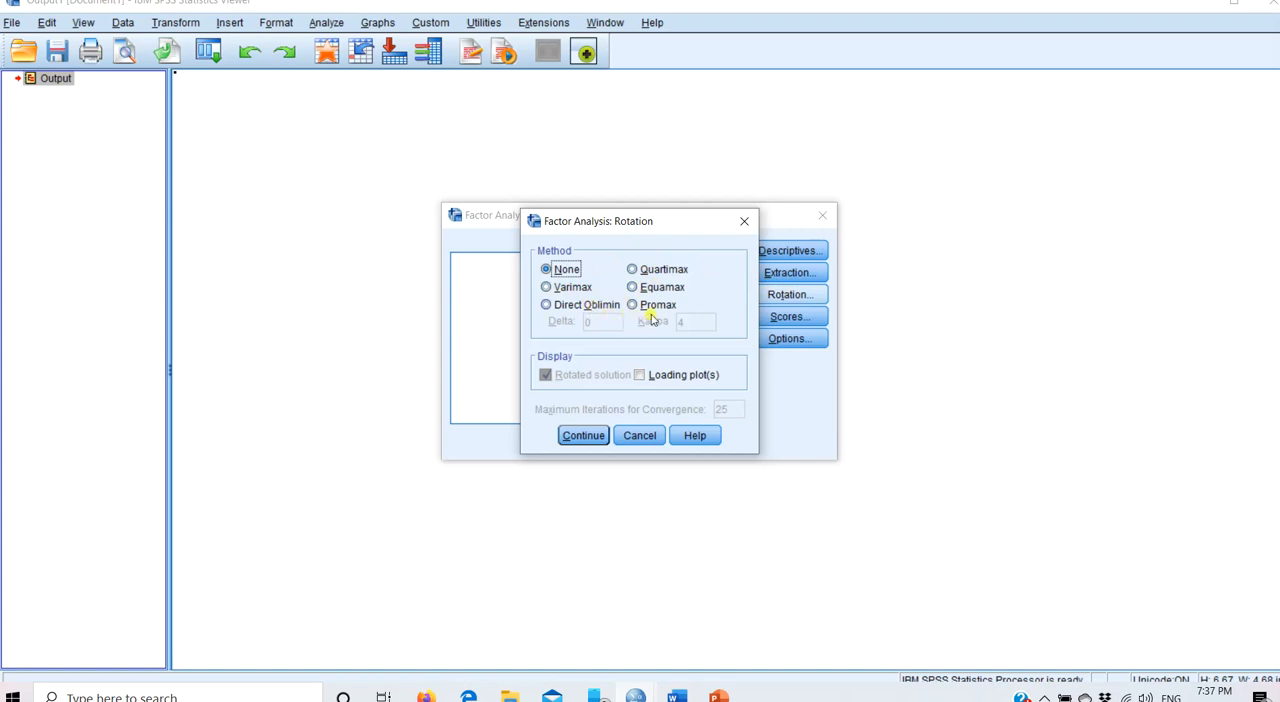
click(547, 288)
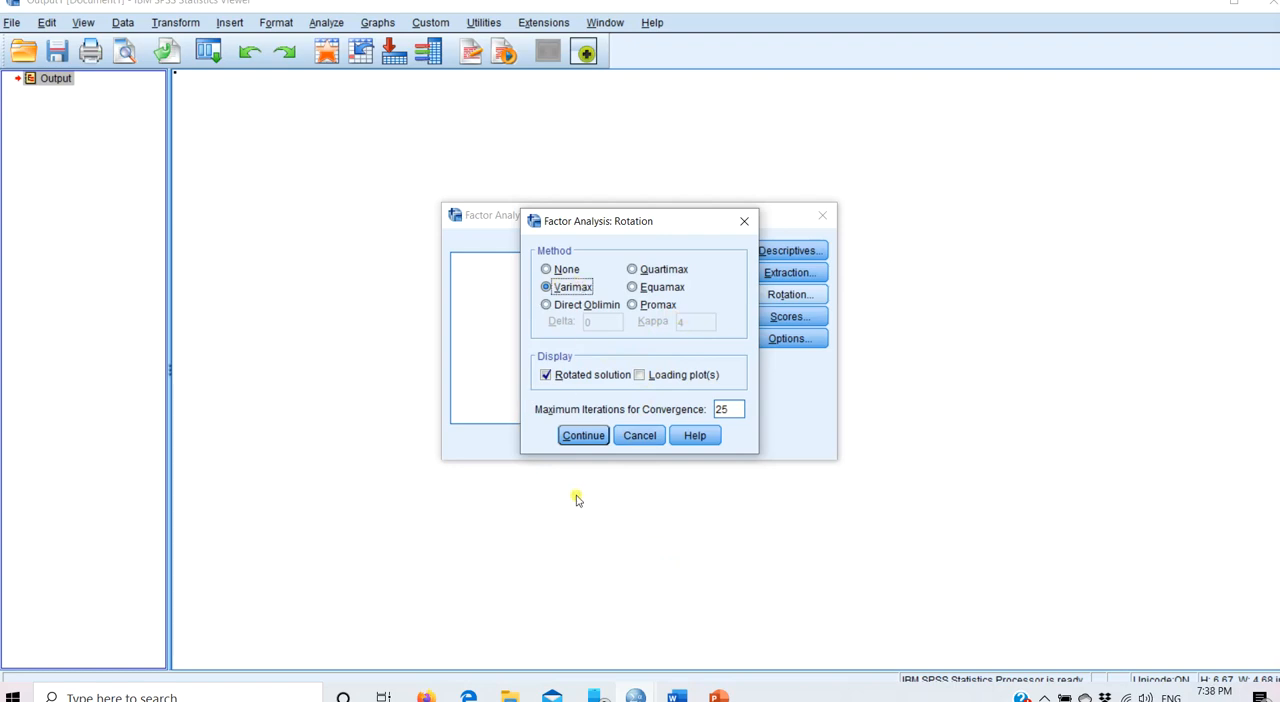
click(584, 436)
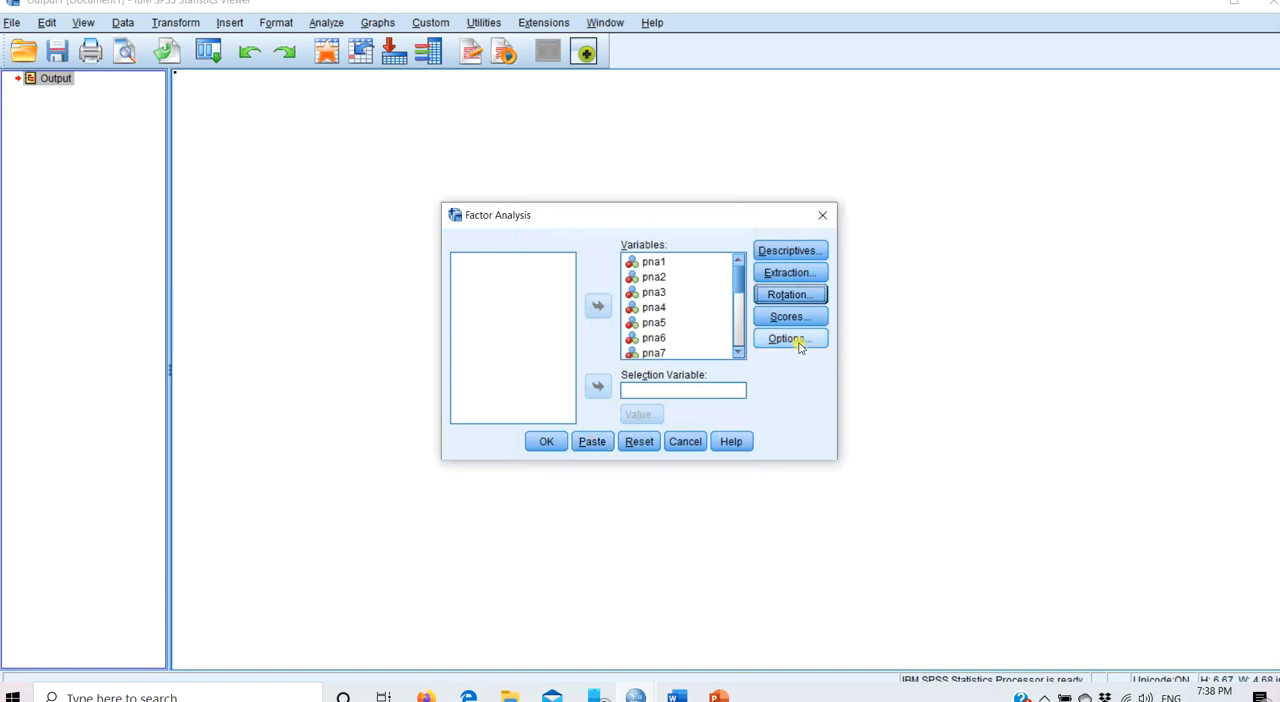
click(541, 443)
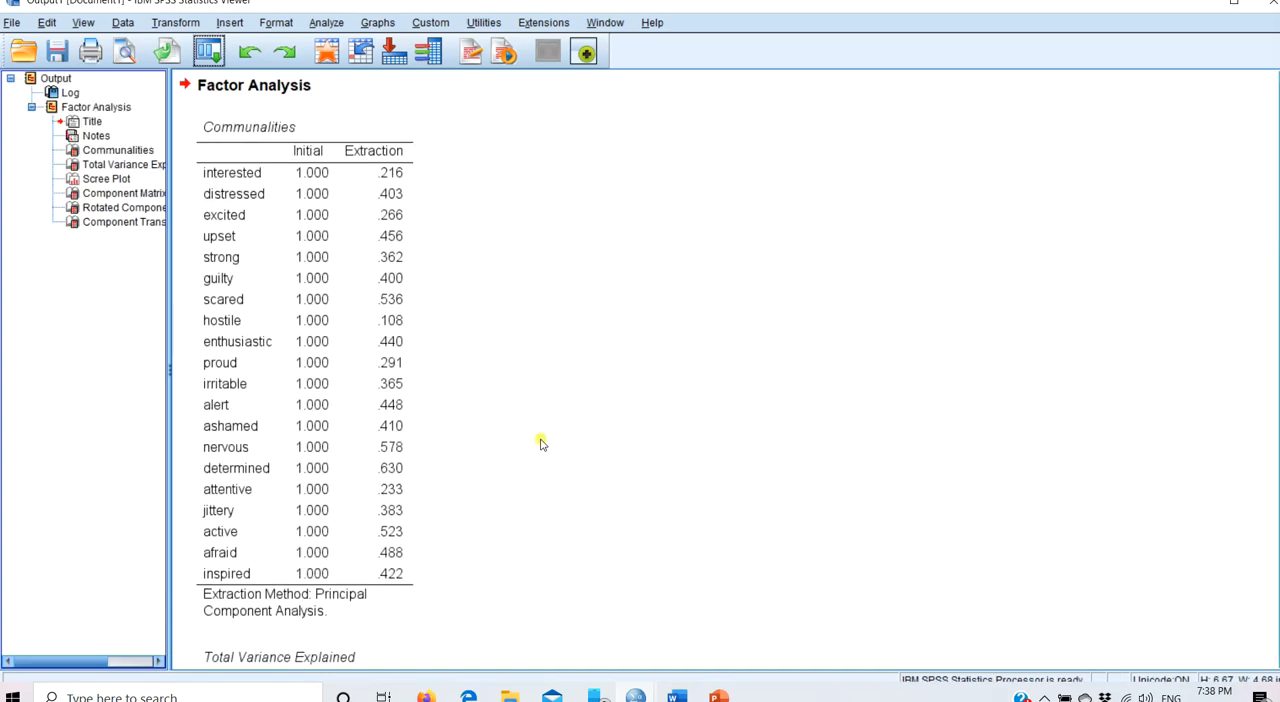
- Examine the rotated component matrix and clear the whole factor analysis output
click(117, 210)
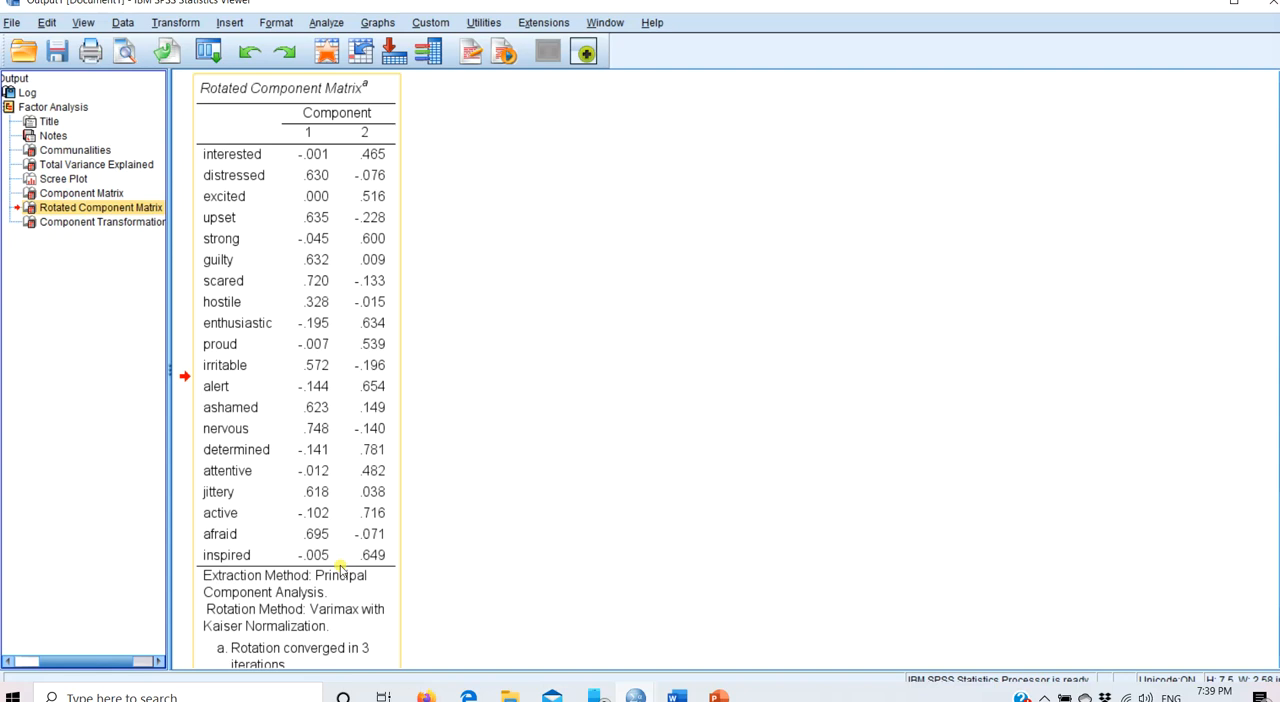
key(ctrl+a)
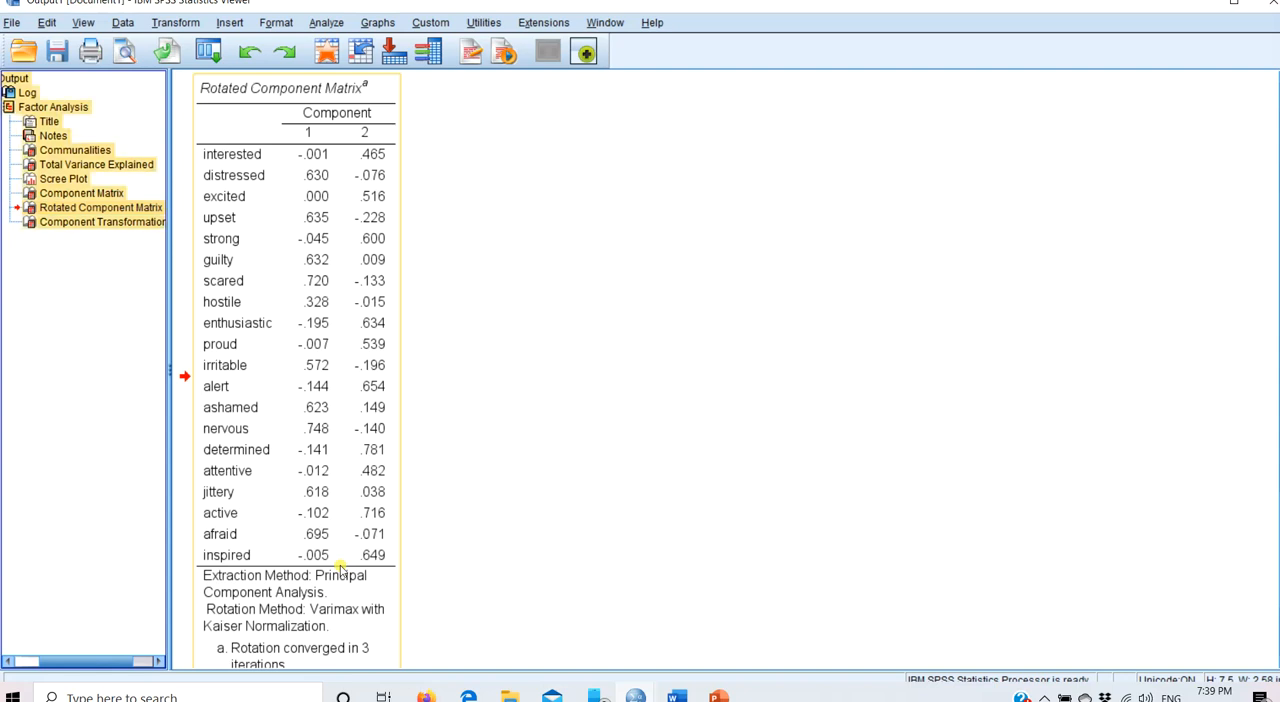
key(Delete)
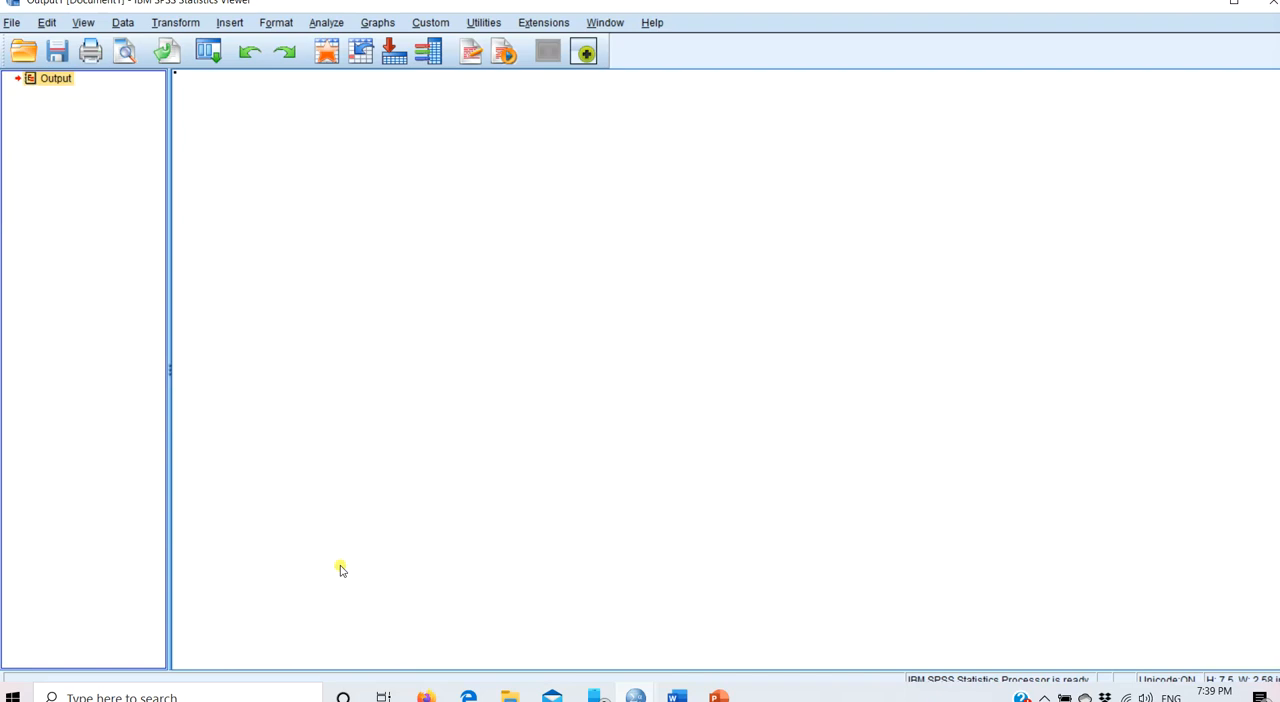
- Recall Factor Analysis and check its current extraction and rotation settings
click(213, 60)
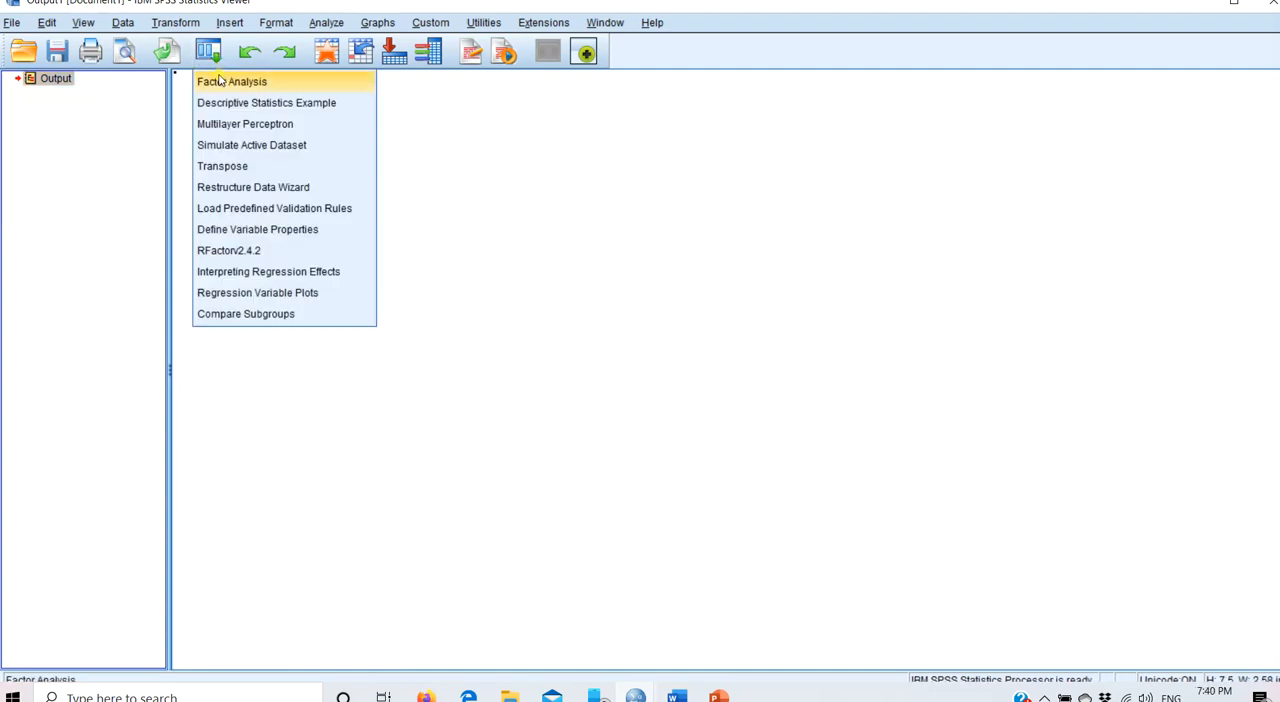
click(220, 79)
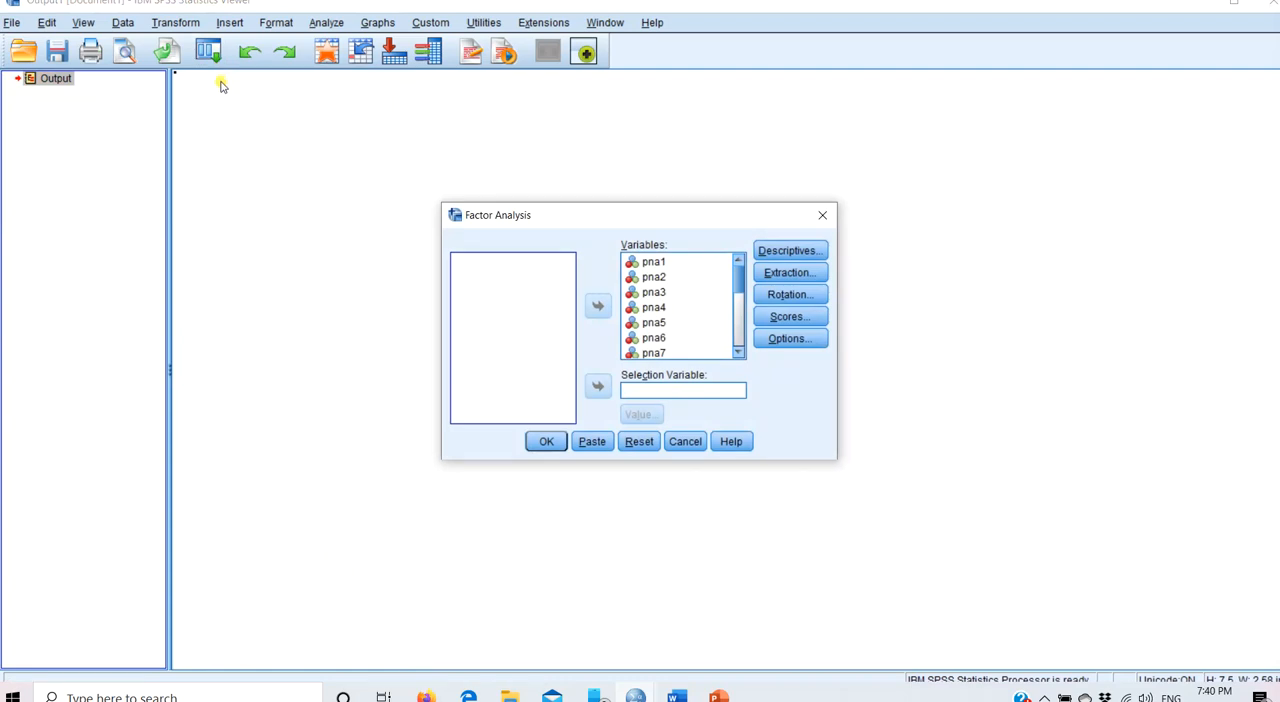
click(785, 274)
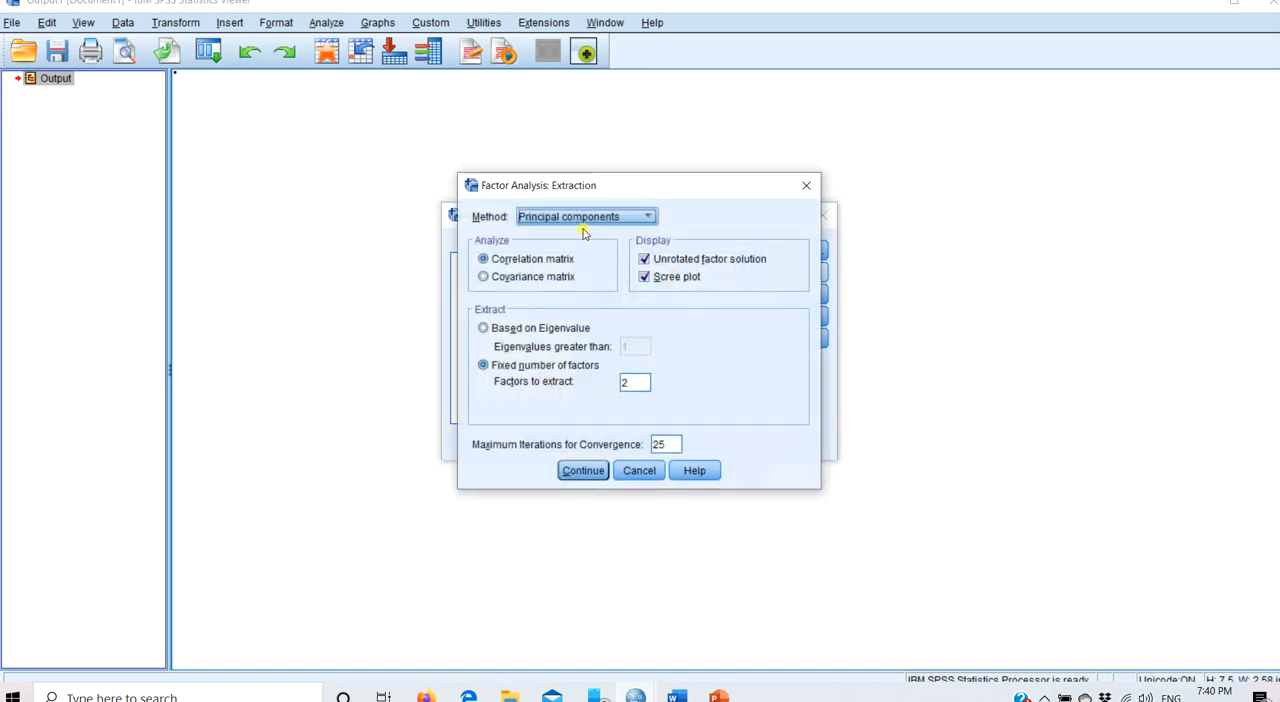
click(588, 468)
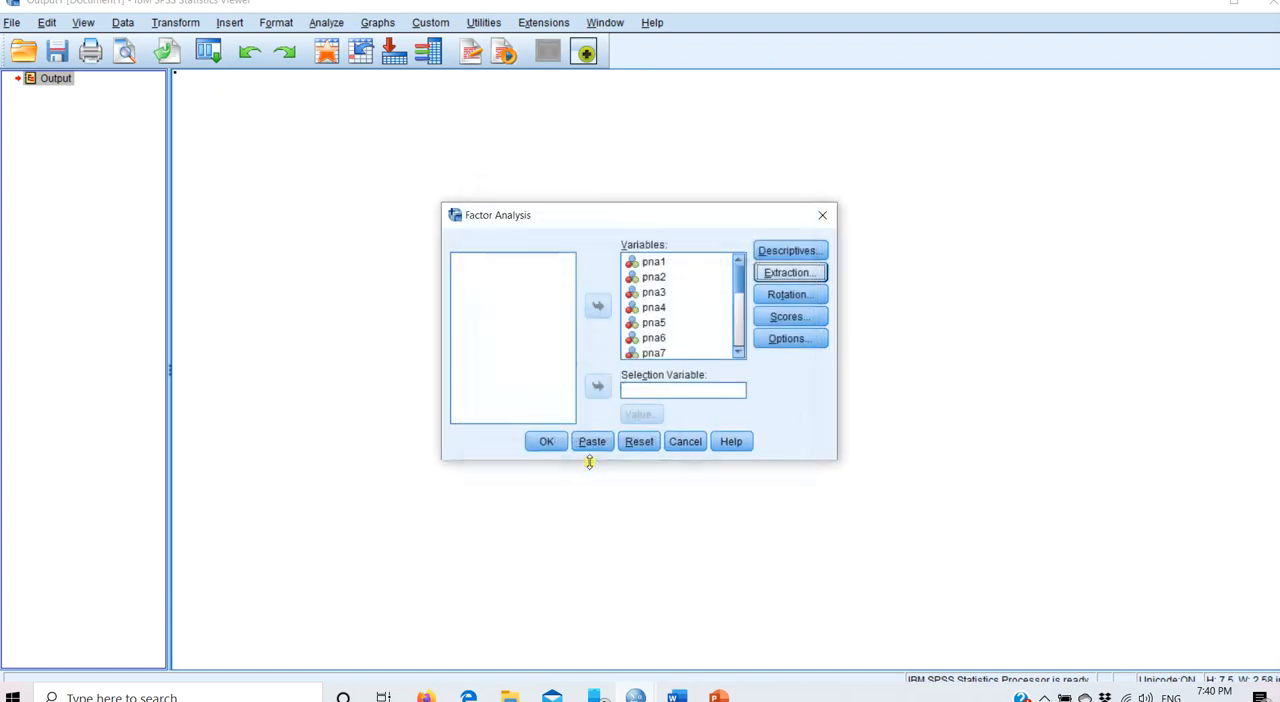
click(787, 295)
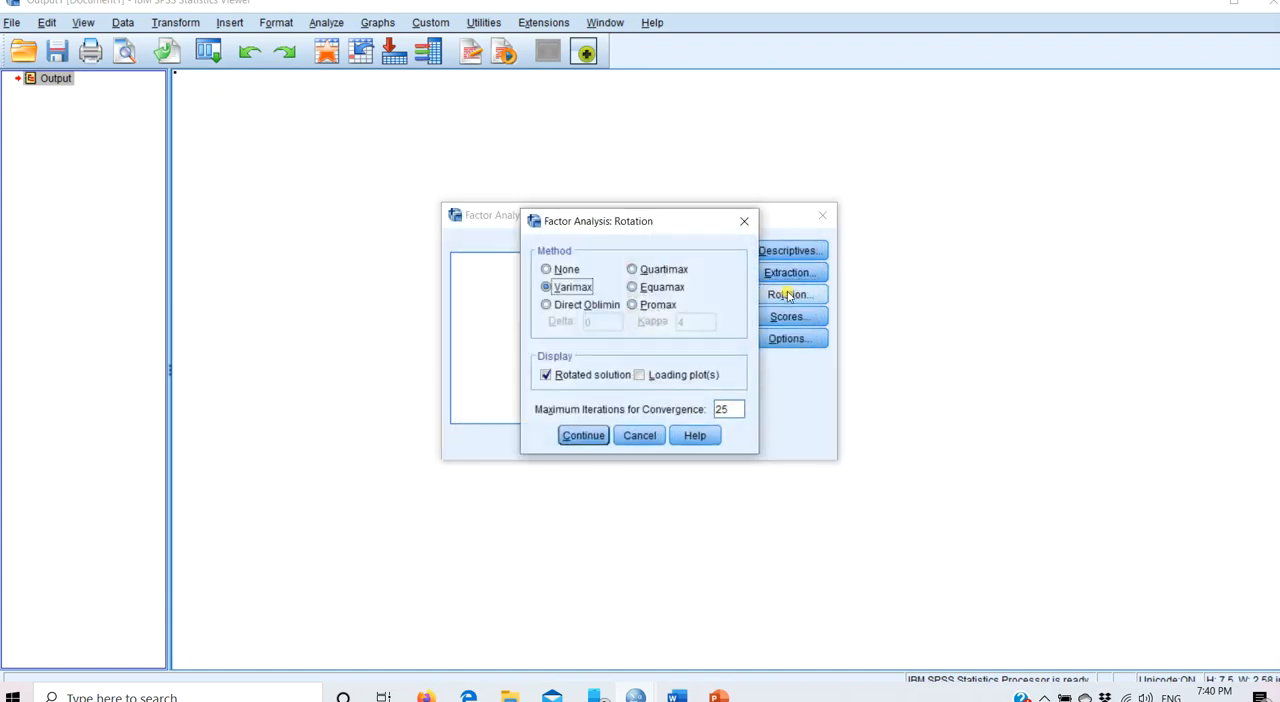
click(585, 437)
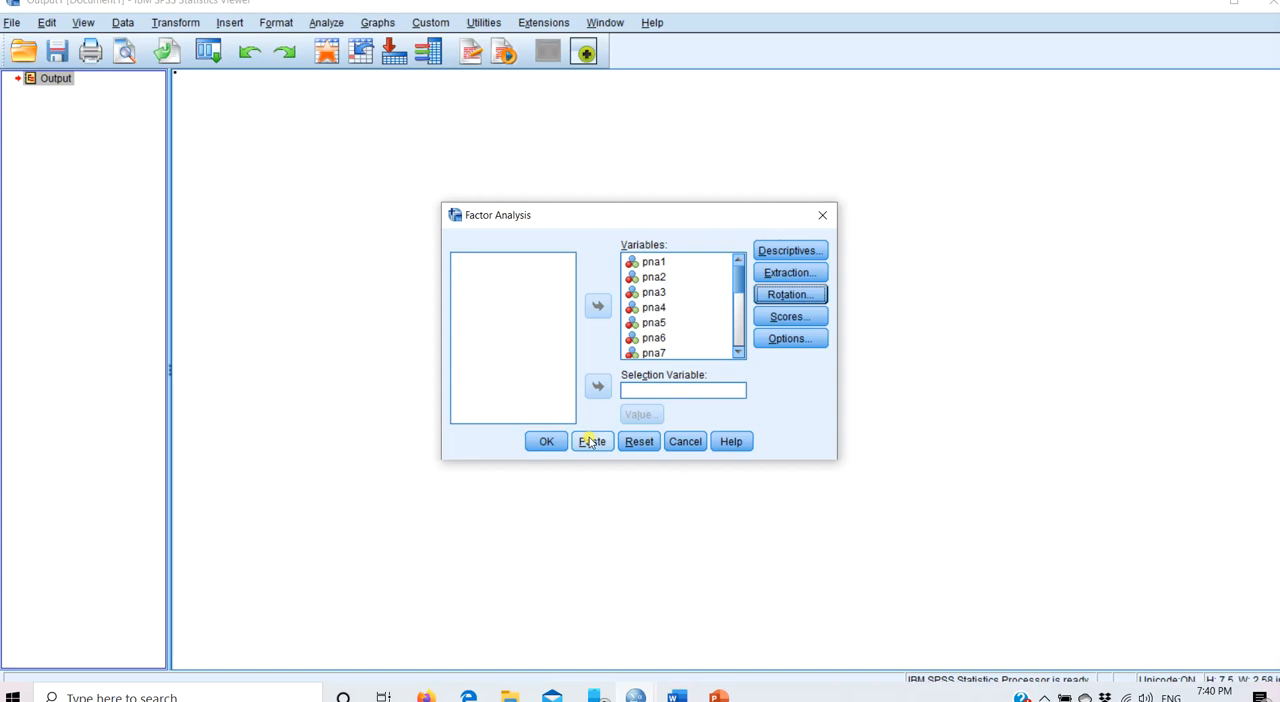
- Set the coefficient display to be sorted by size and suppress small coefficients with an absolute value below .30
click(791, 339)
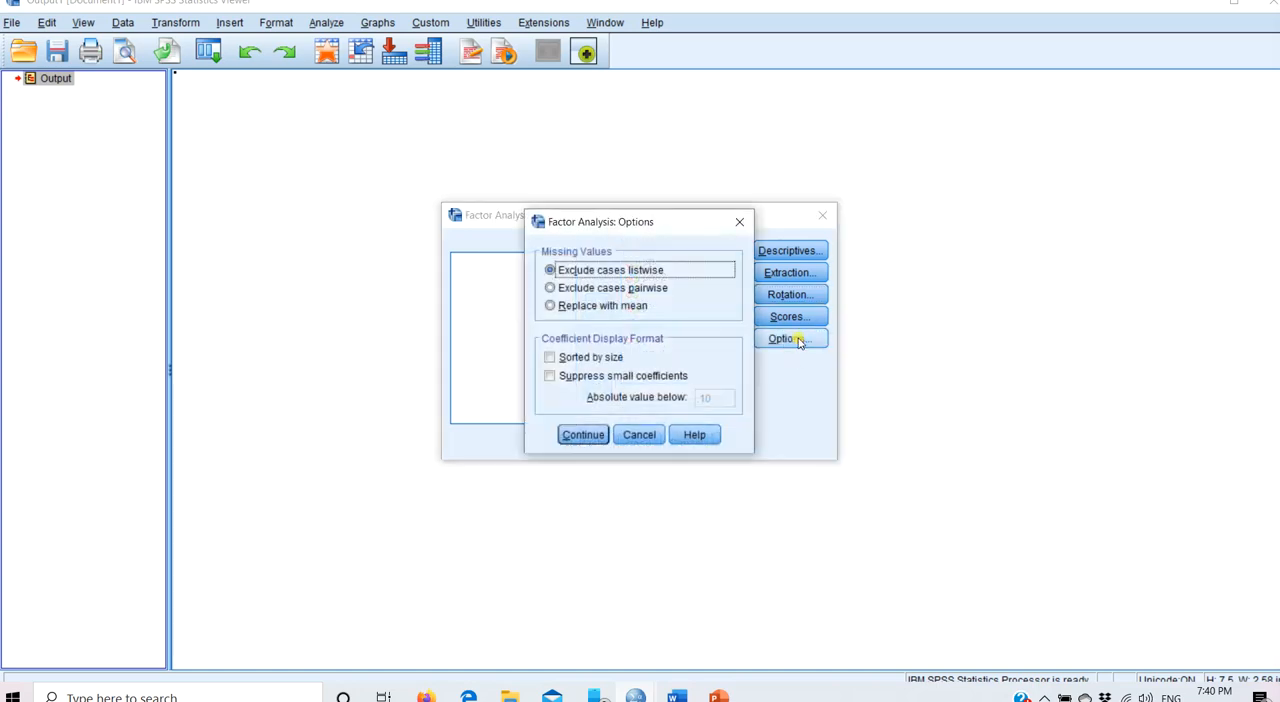
click(551, 362)
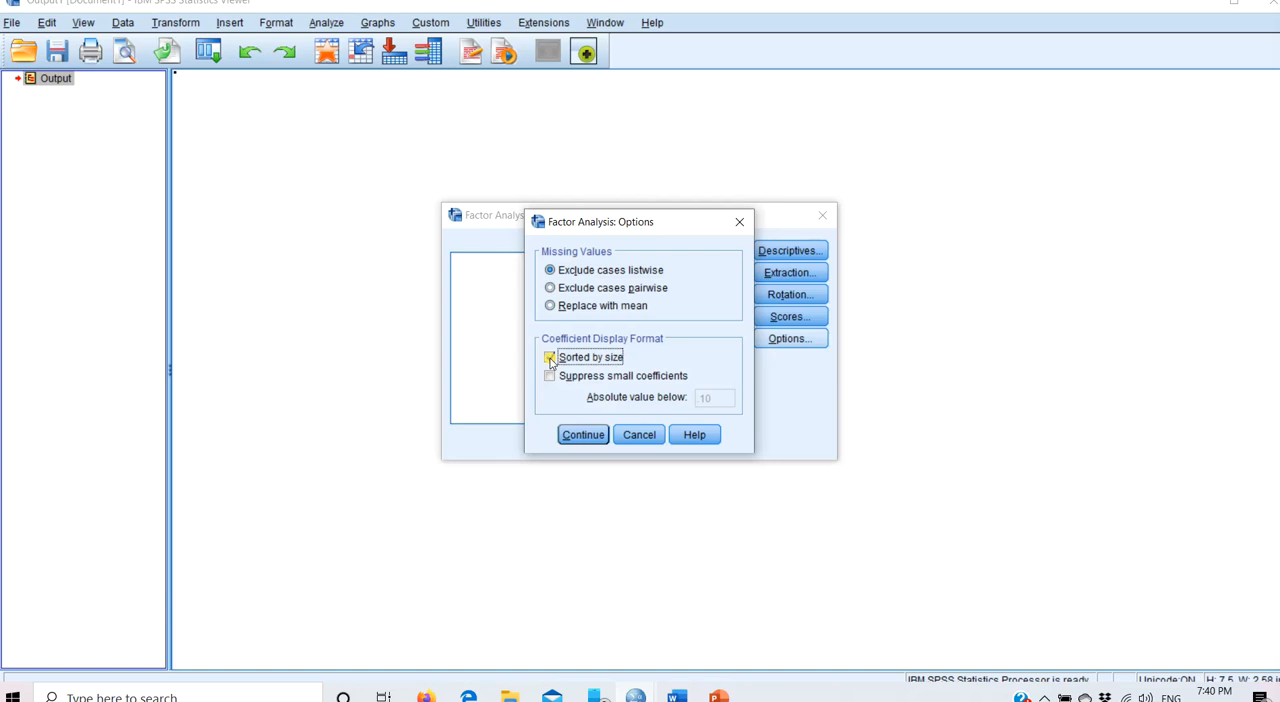
click(550, 378)
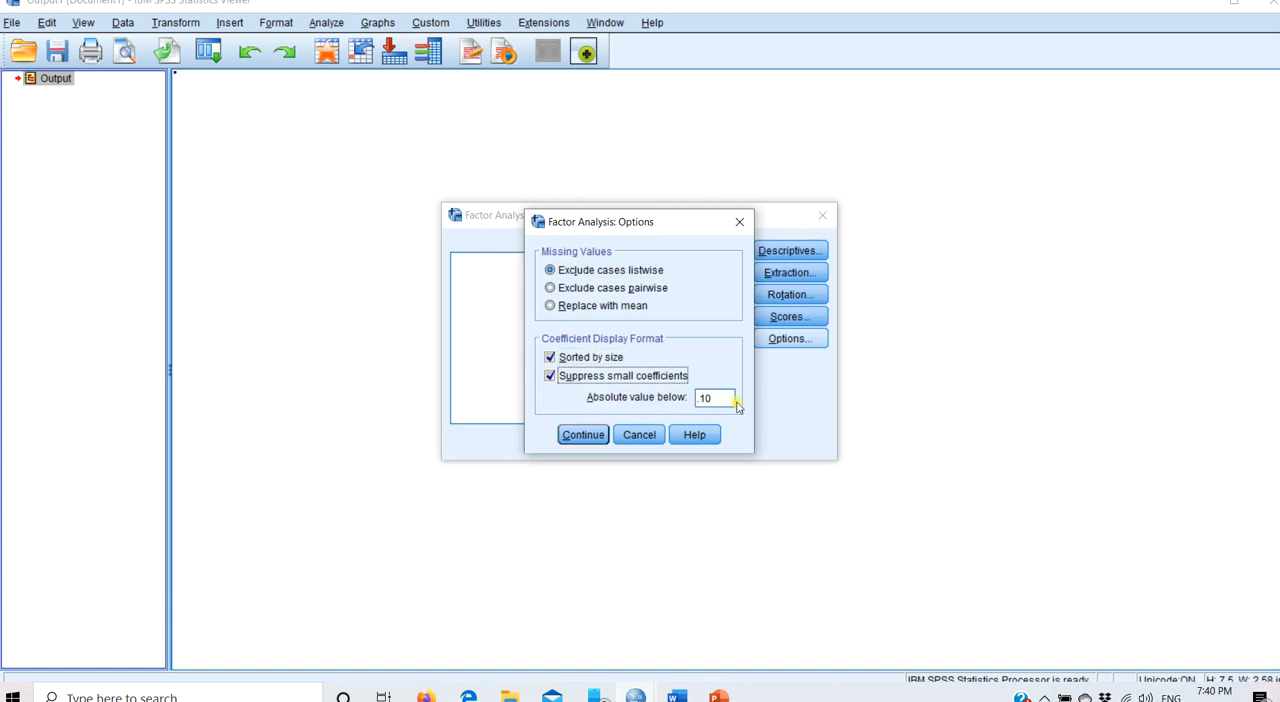
double_click(727, 399)
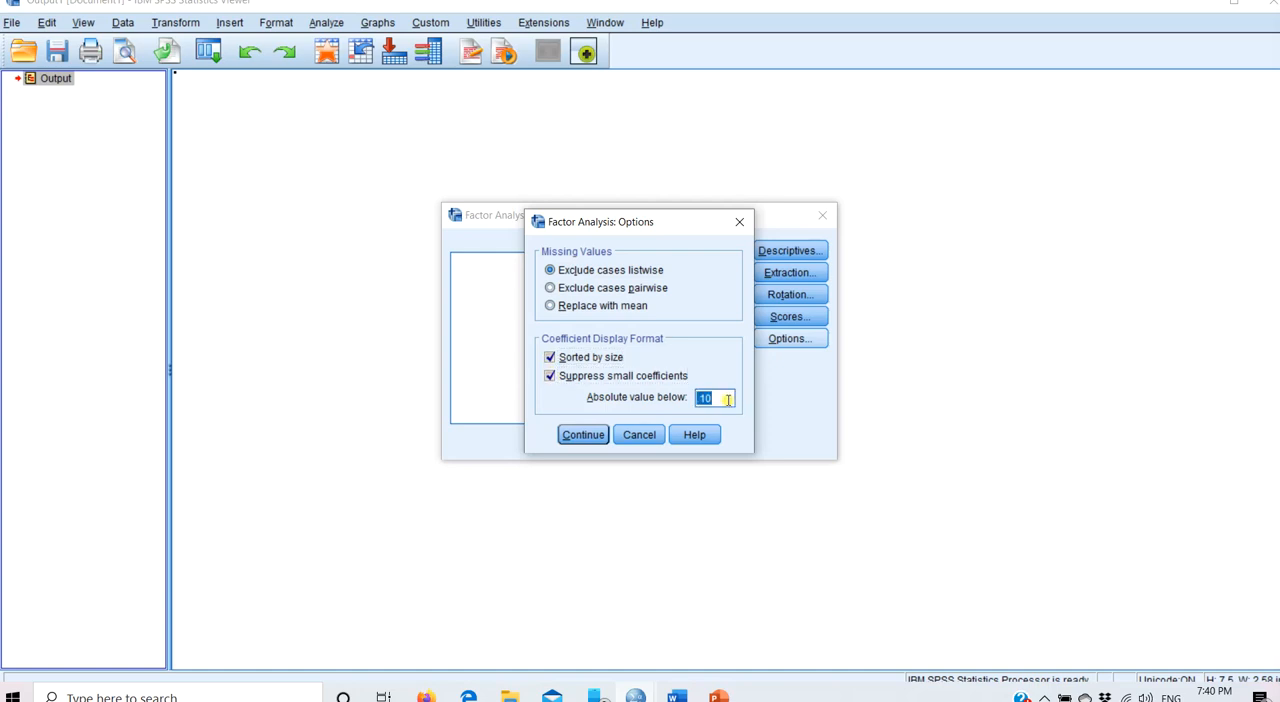
text(.30)
click(586, 437)
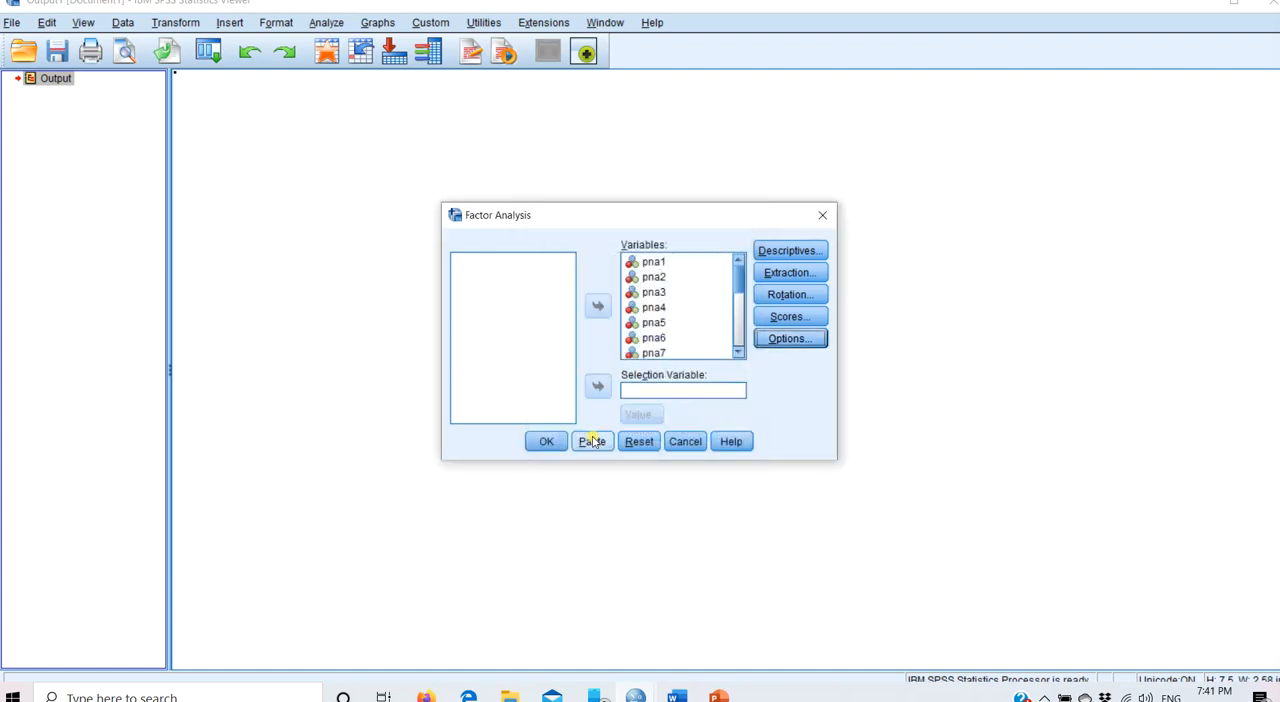
- Run the factor analysis and examine the loadings in the rotated component matrix
click(546, 441)
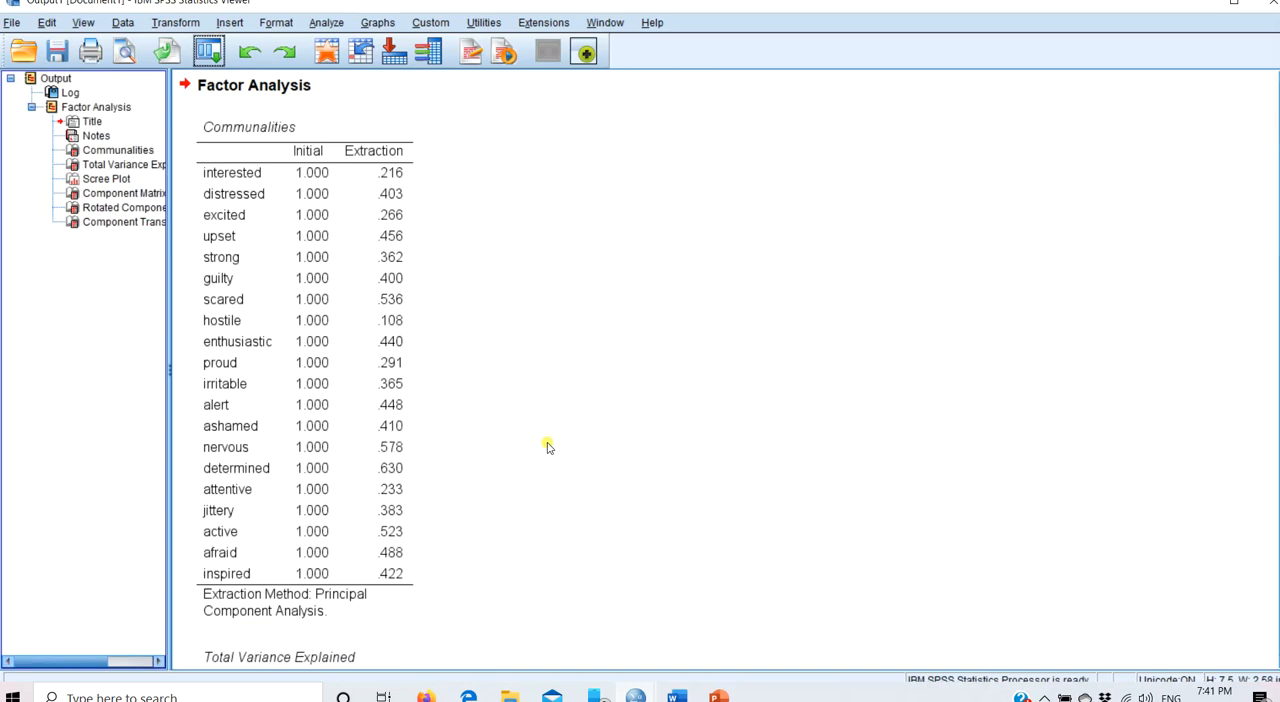
click(112, 208)
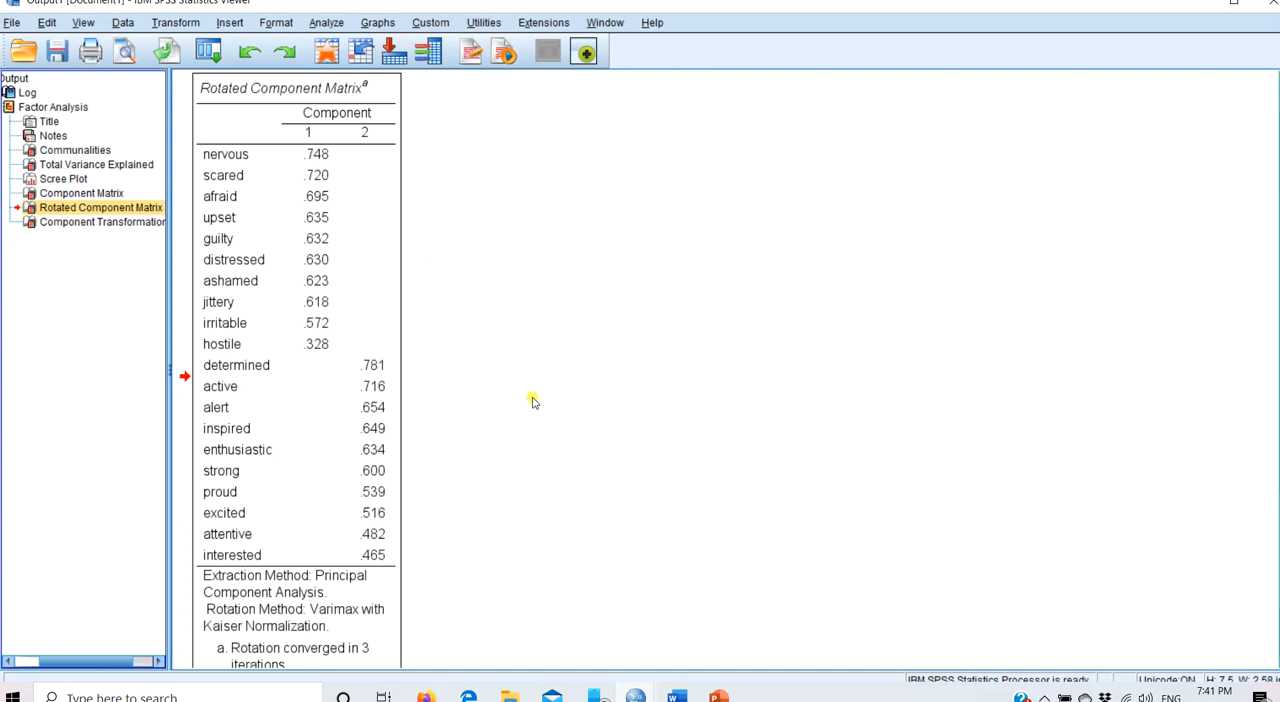
click(352, 356)
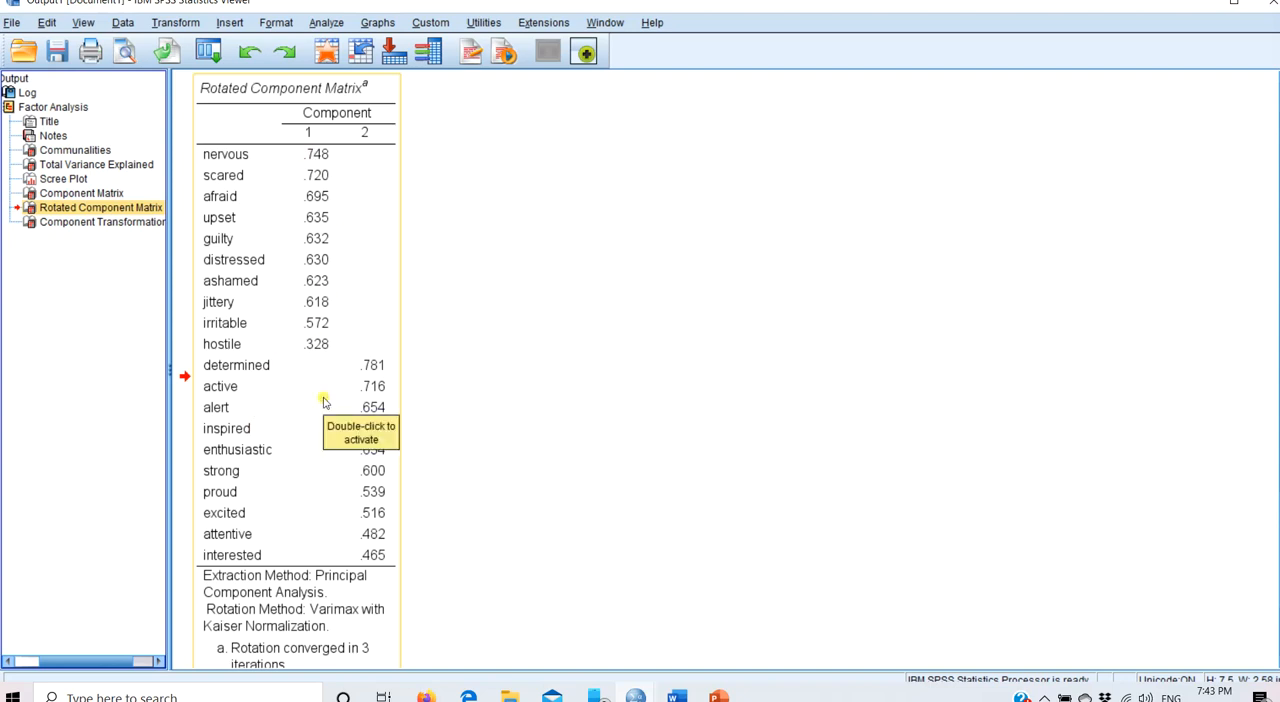
- Recall Factor Analysis and set the extraction method to Principal axis factoring
click(212, 56)
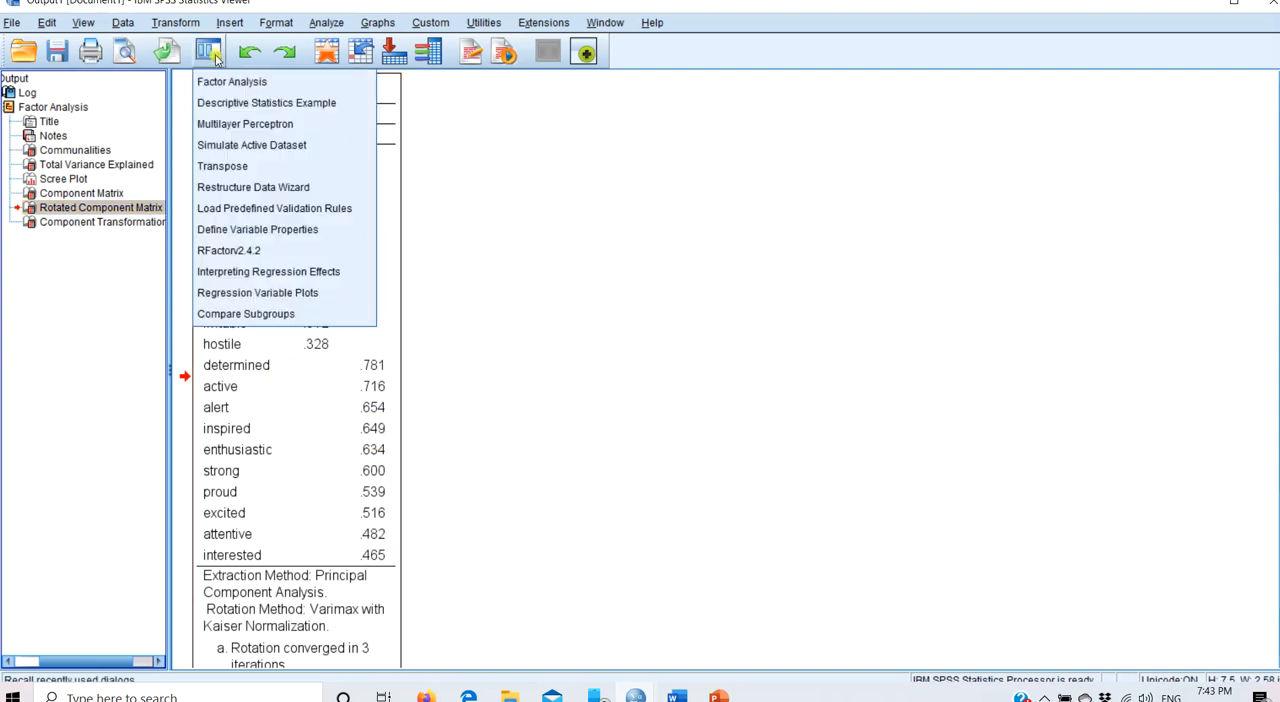
click(225, 83)
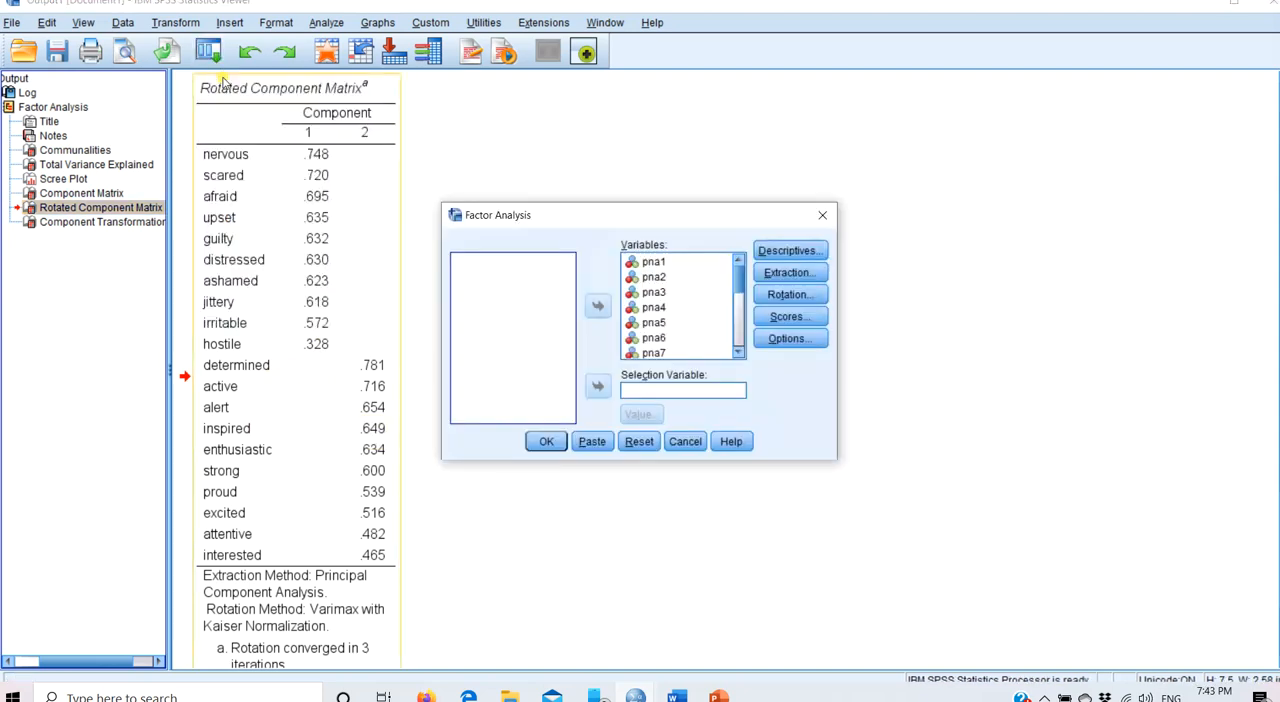
click(792, 274)
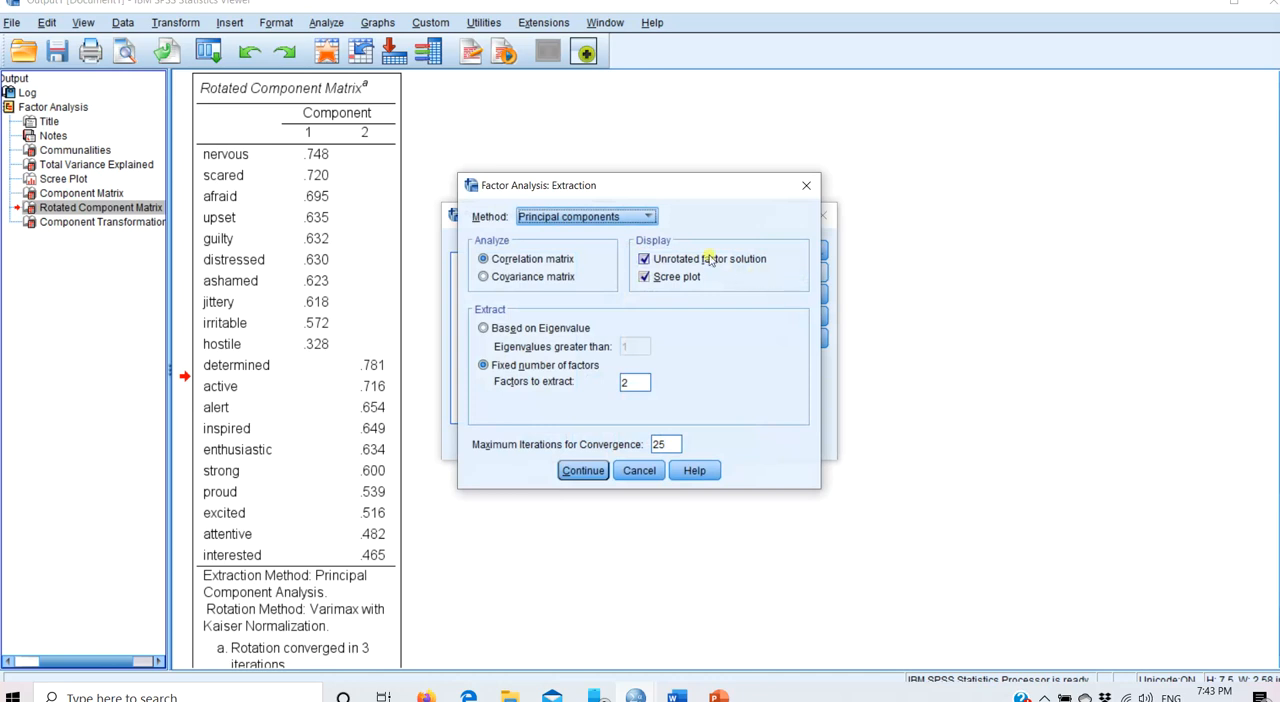
click(650, 216)
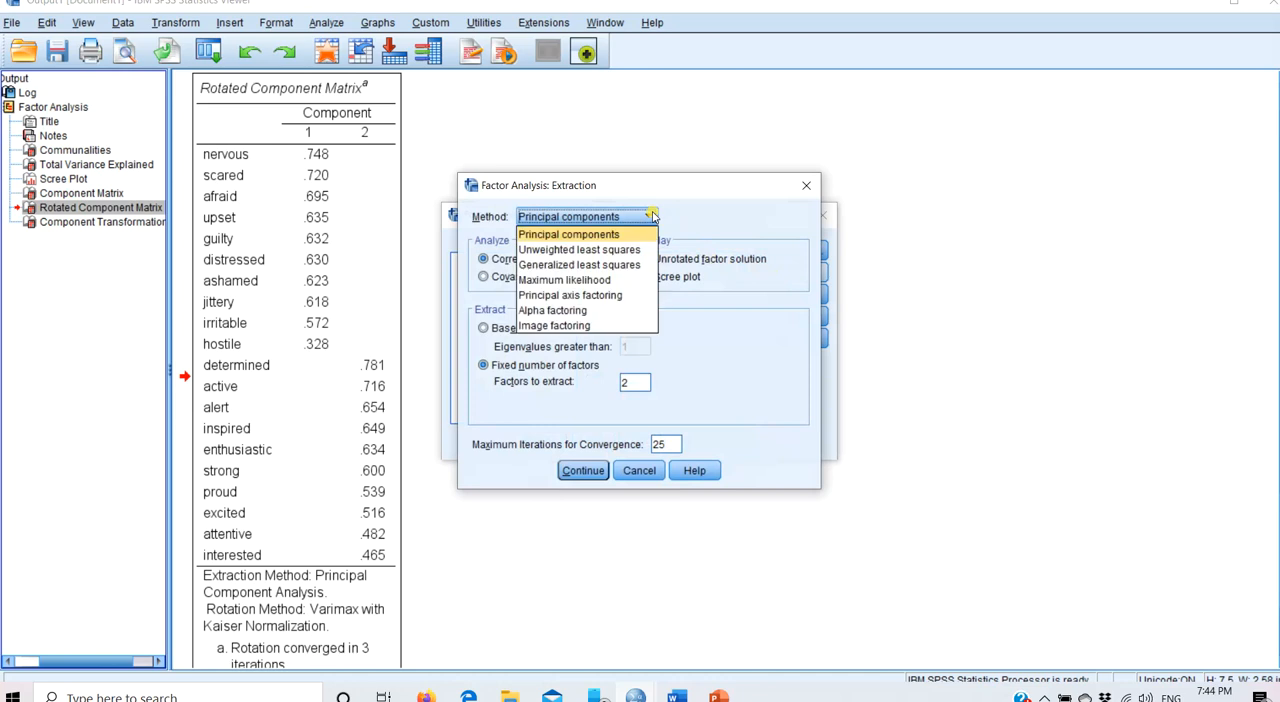
click(608, 297)
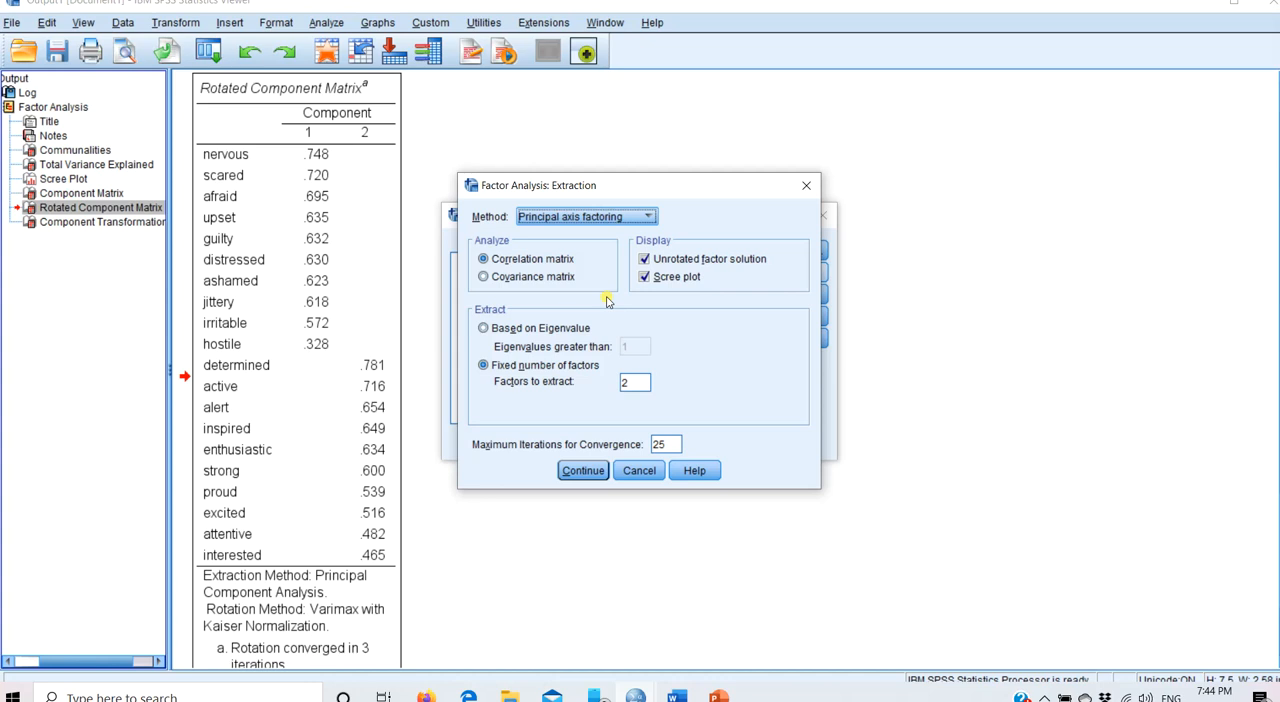
click(588, 471)
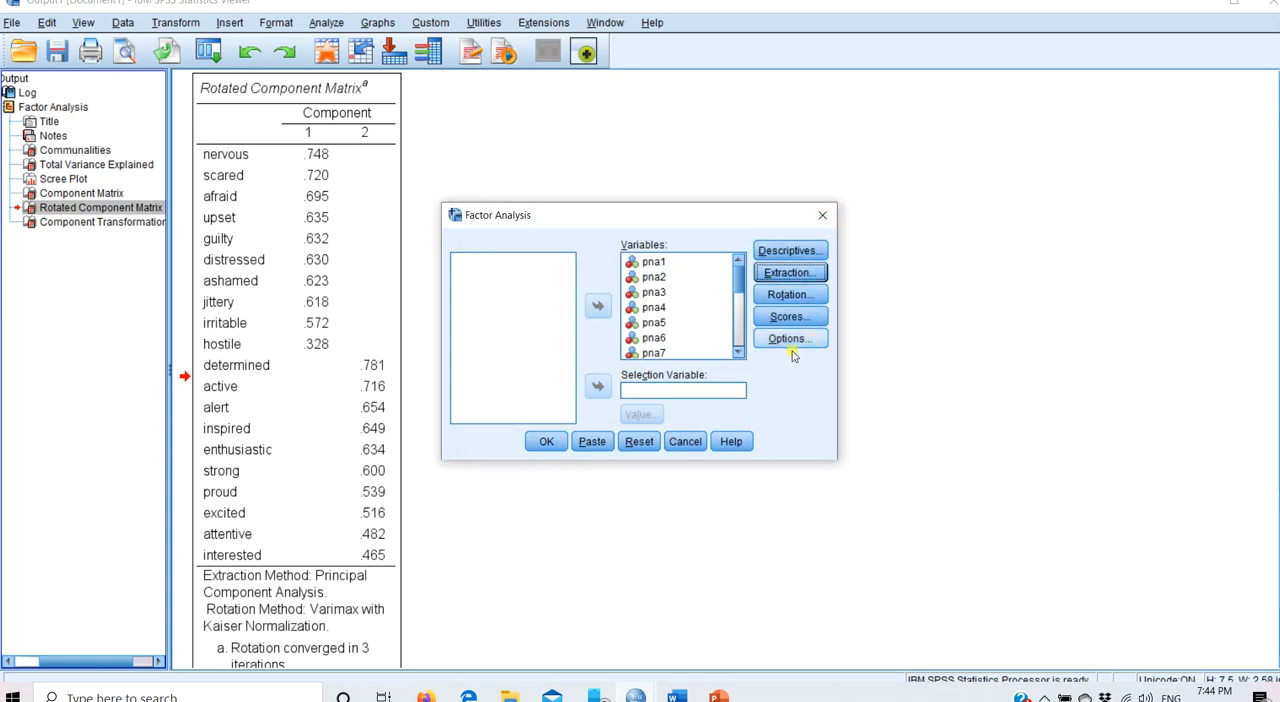
- Review the extraction, rotation and coefficient display settings and run the principal axis factor analysis
click(812, 275)
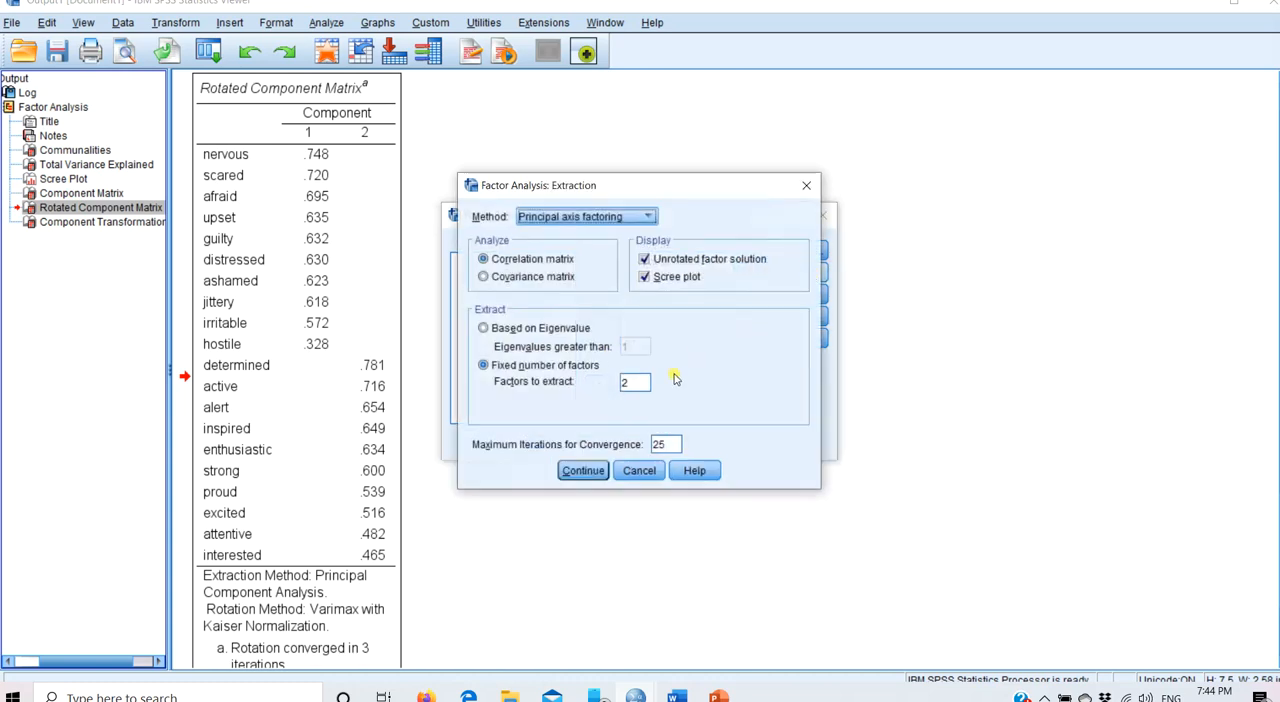
click(583, 470)
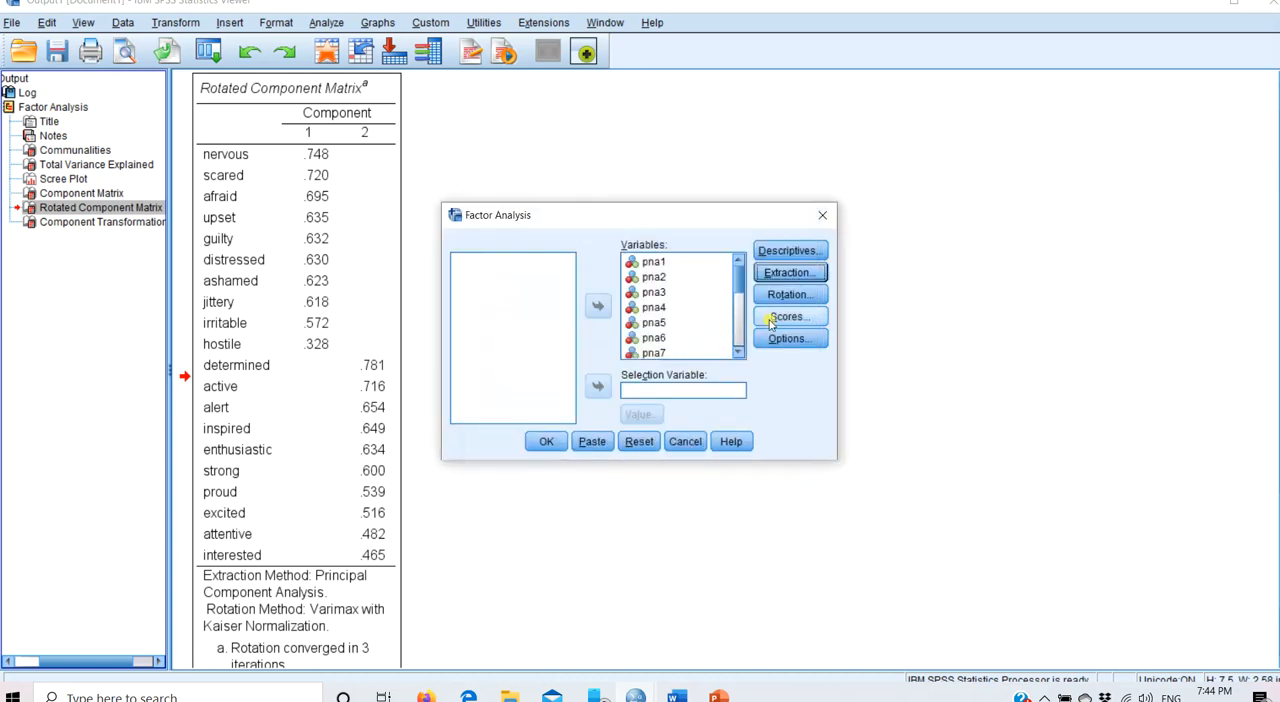
click(790, 295)
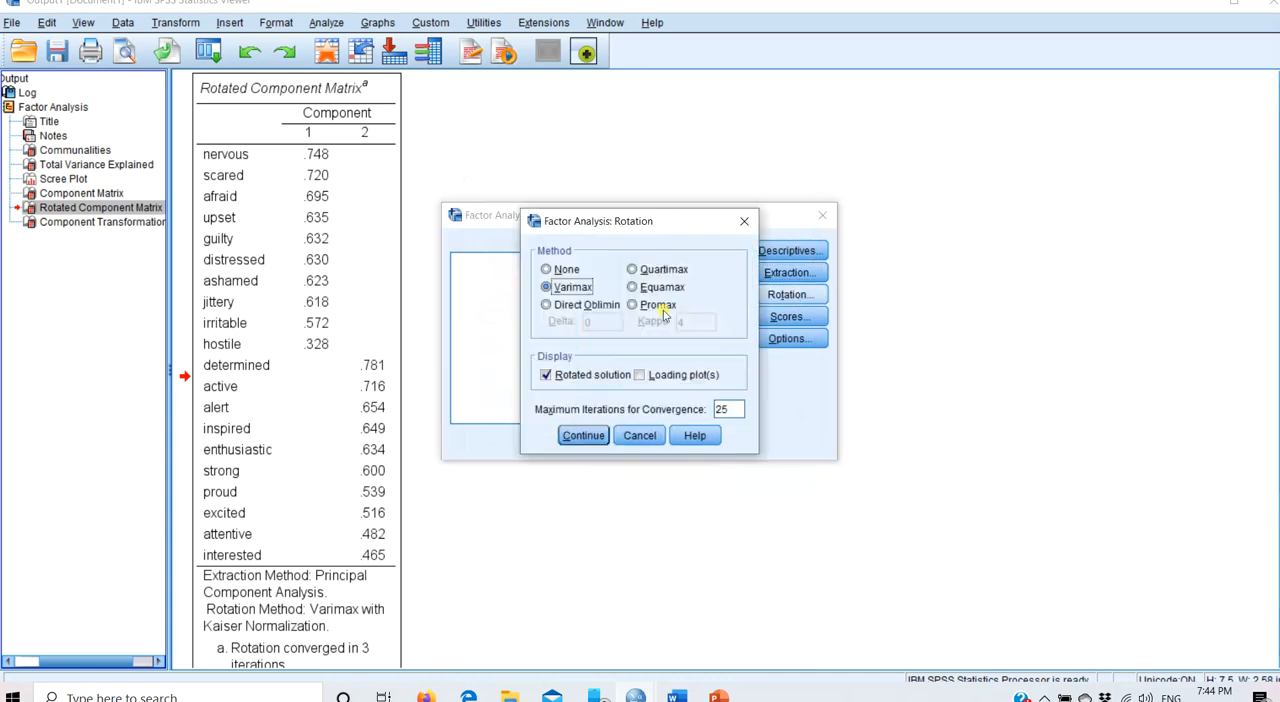
click(578, 438)
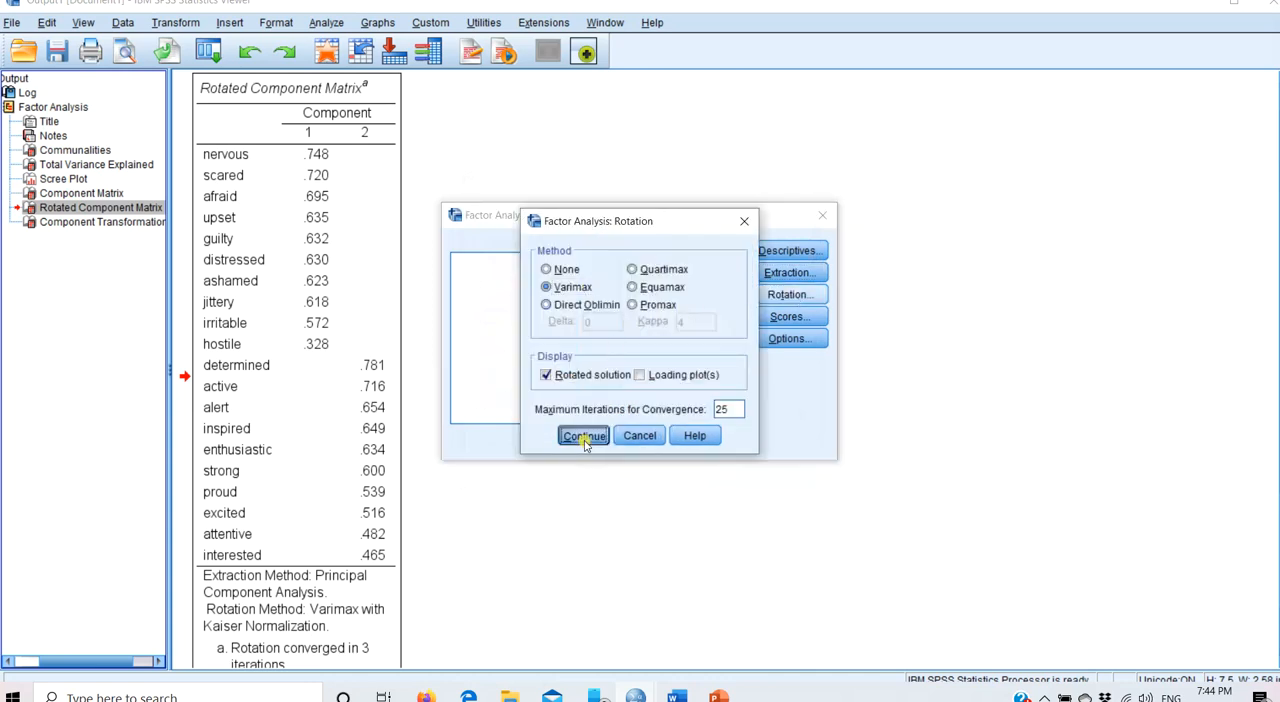
click(787, 342)
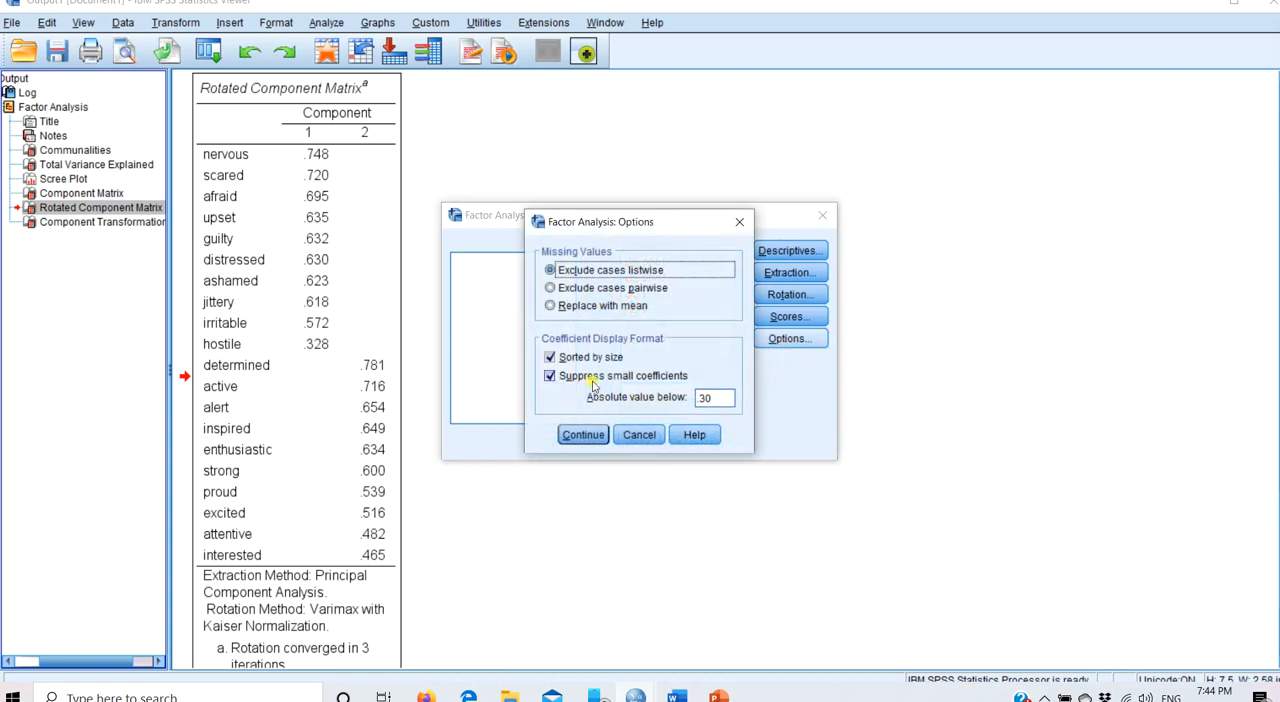
click(584, 435)
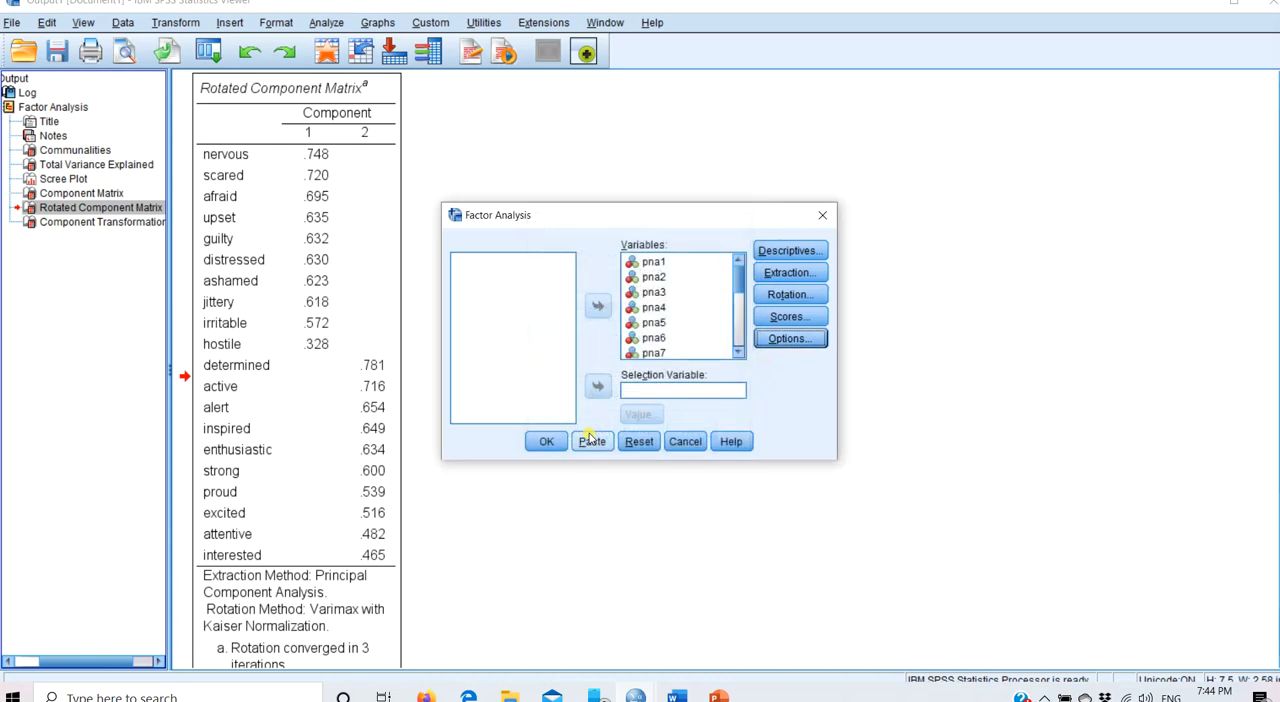
click(785, 273)
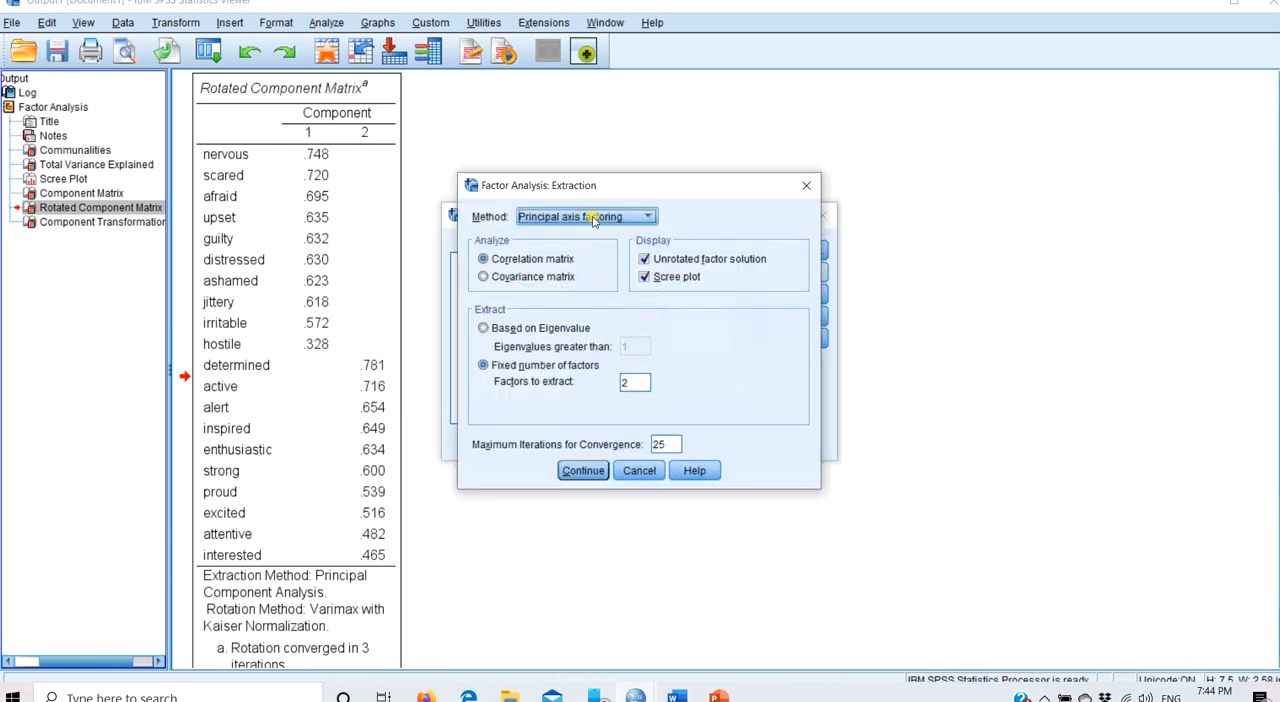
click(597, 471)
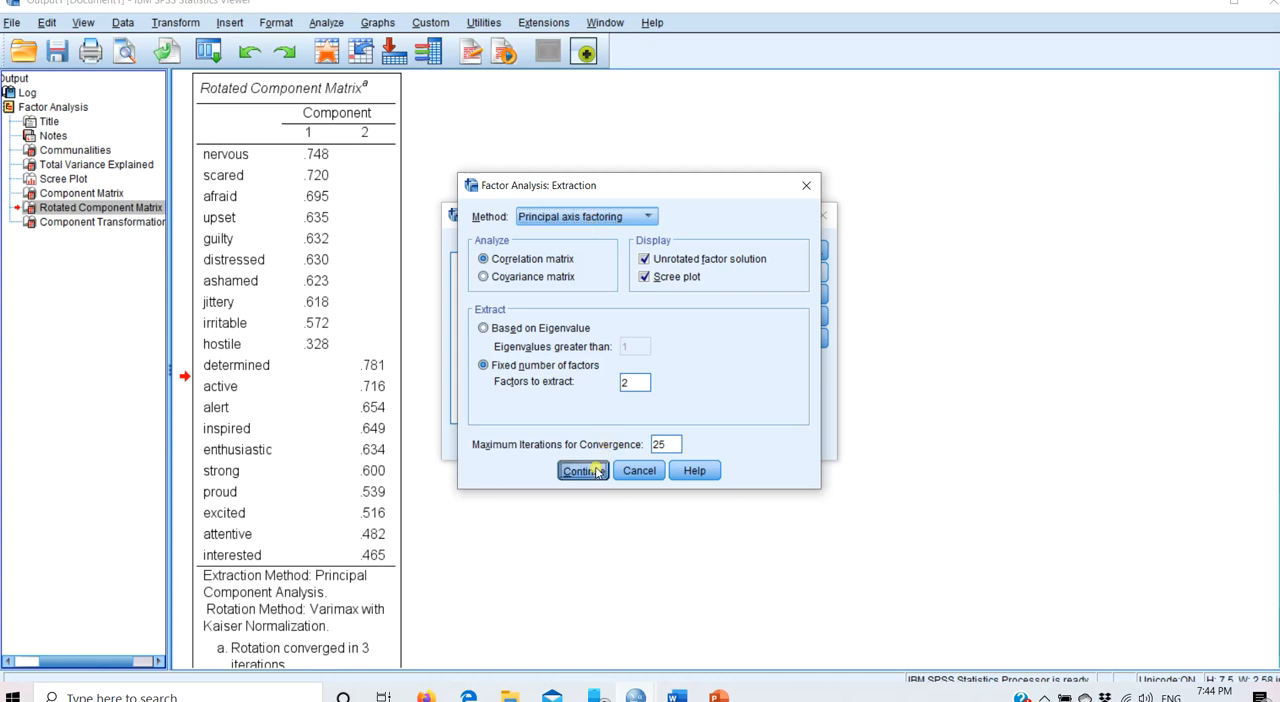
click(549, 441)
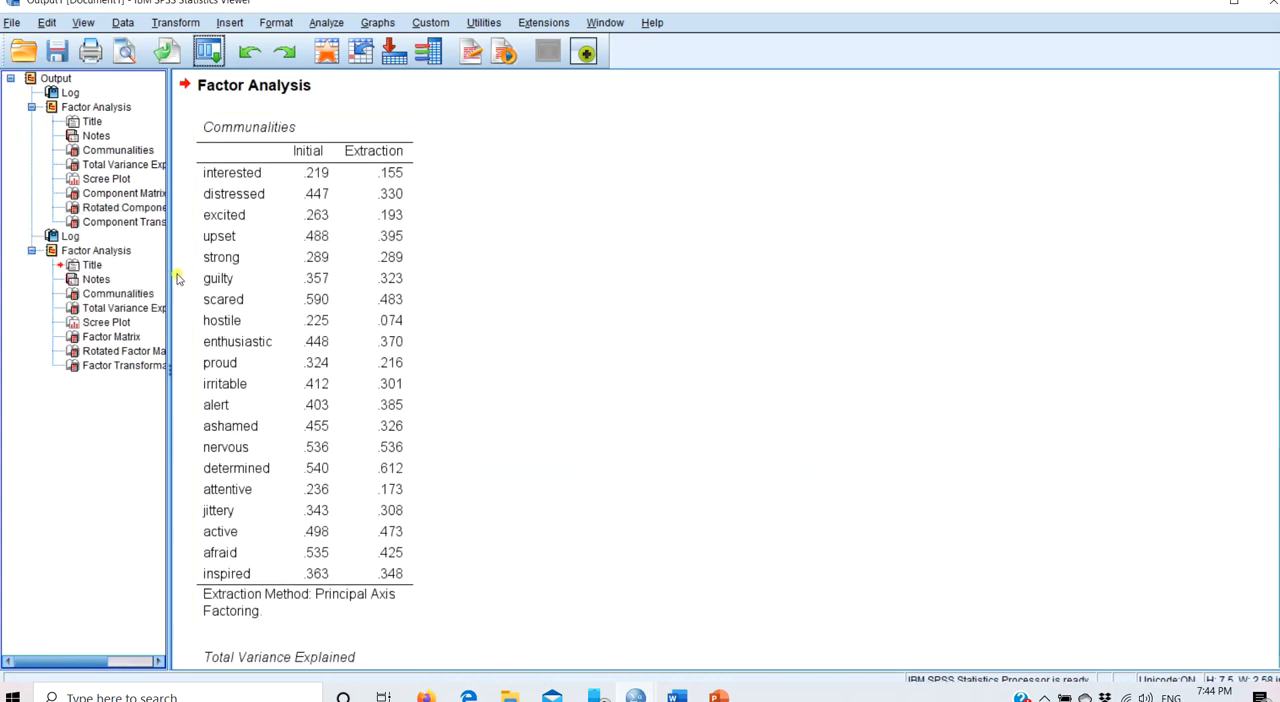
- Compare the first analysis's rotated component matrix with the second's rotated factor matrix, and switch to the PANAS.sav data window
click(134, 208)
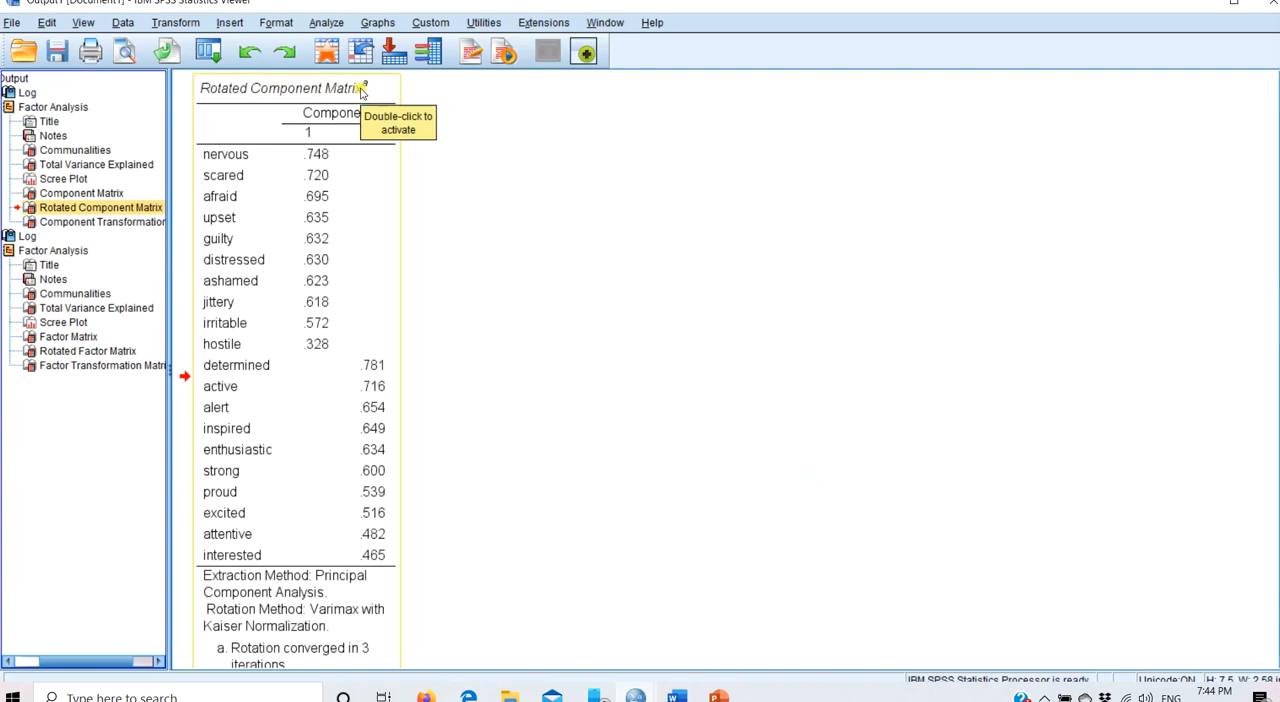
click(112, 356)
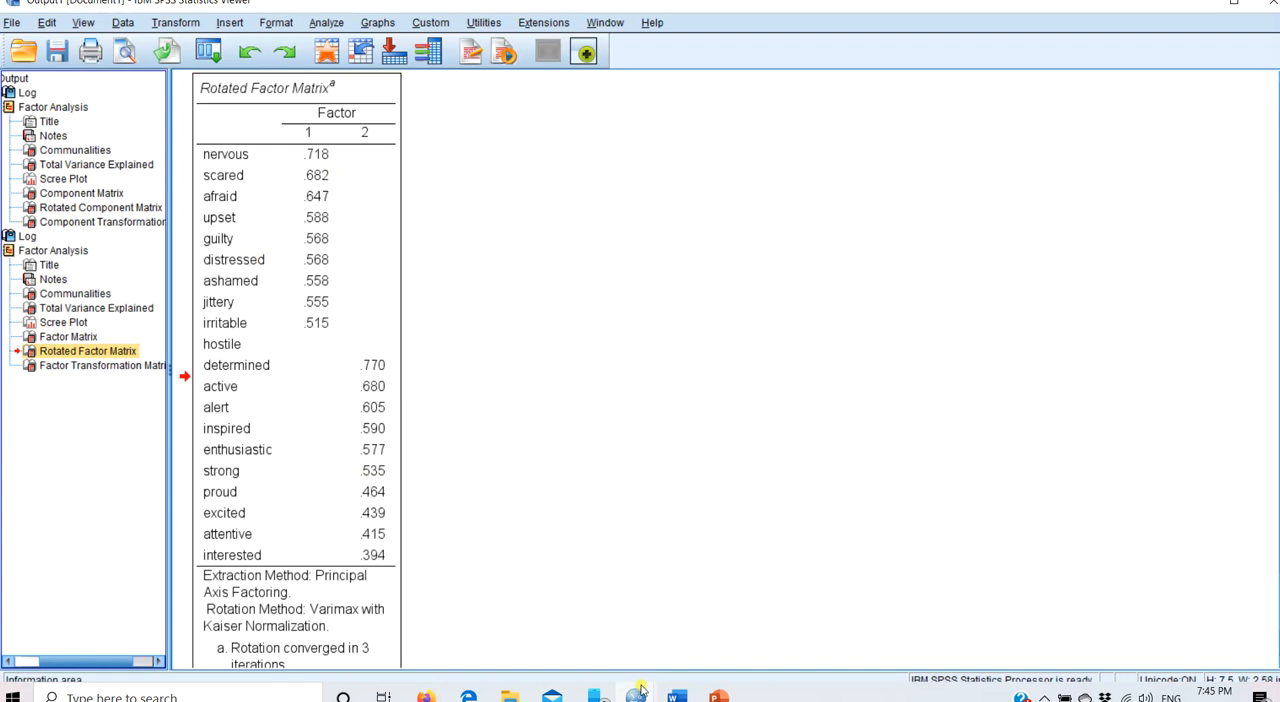
mouse_move(640, 690)
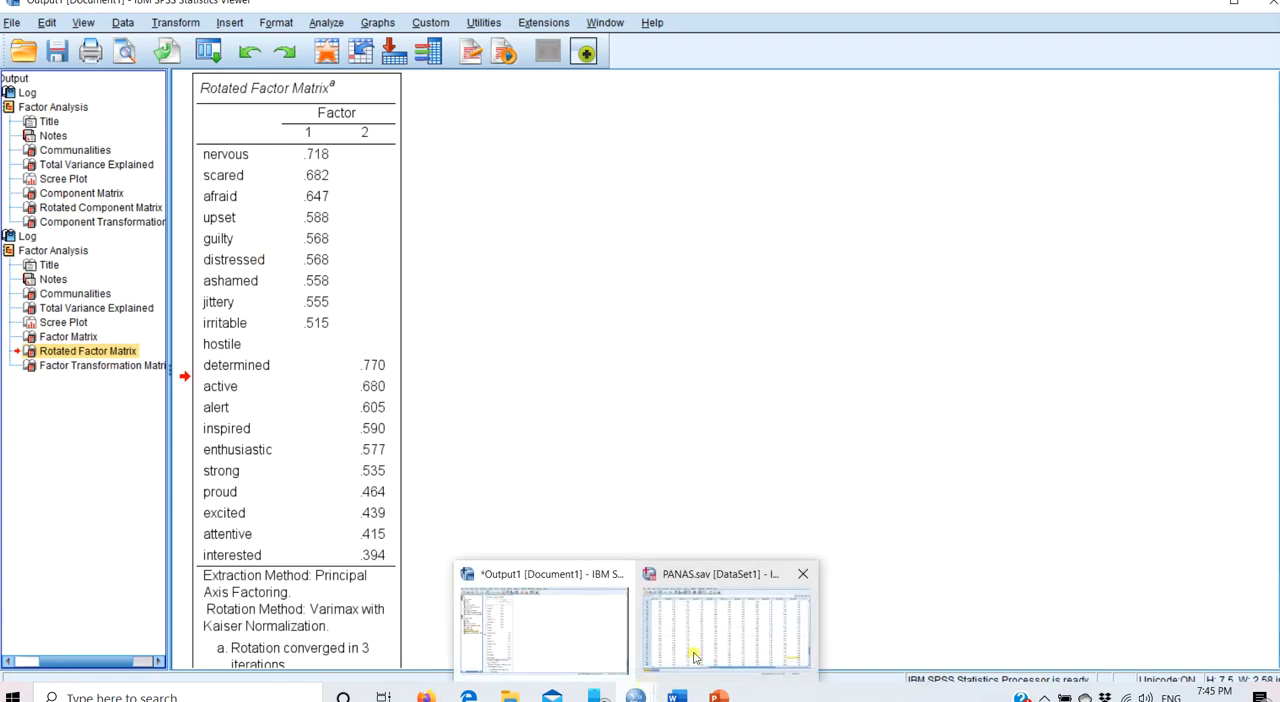
click(734, 630)
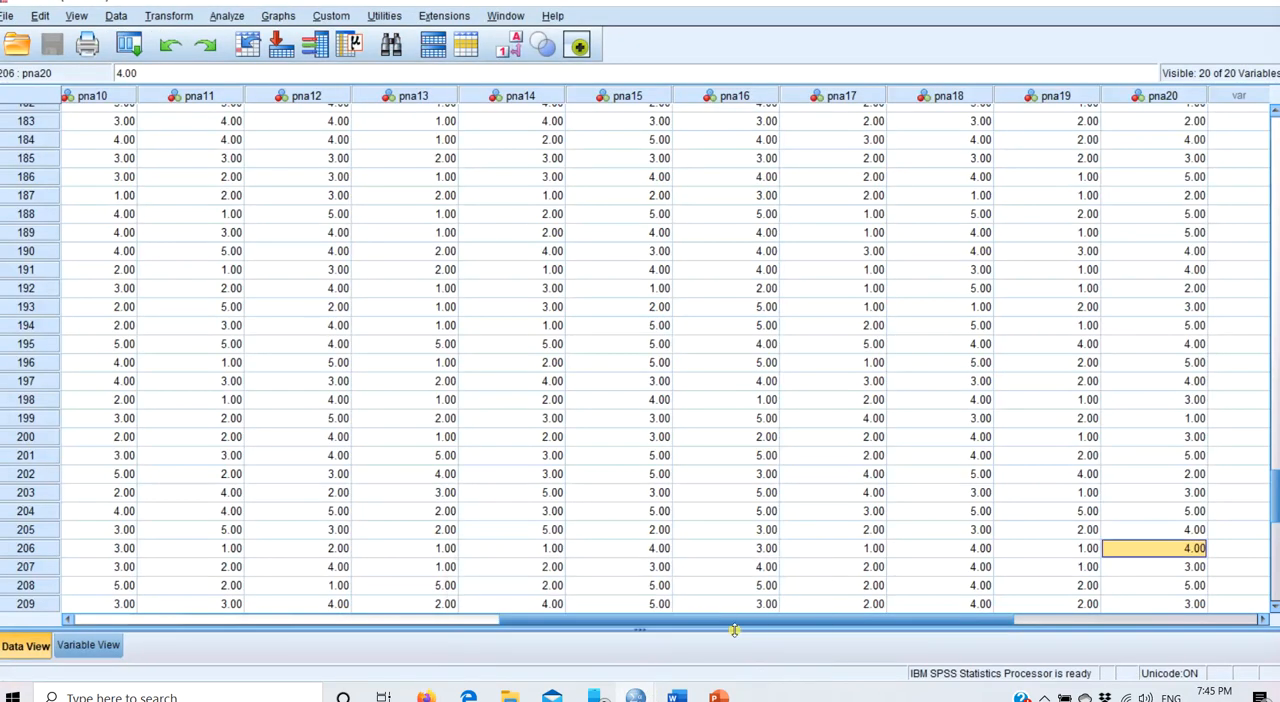